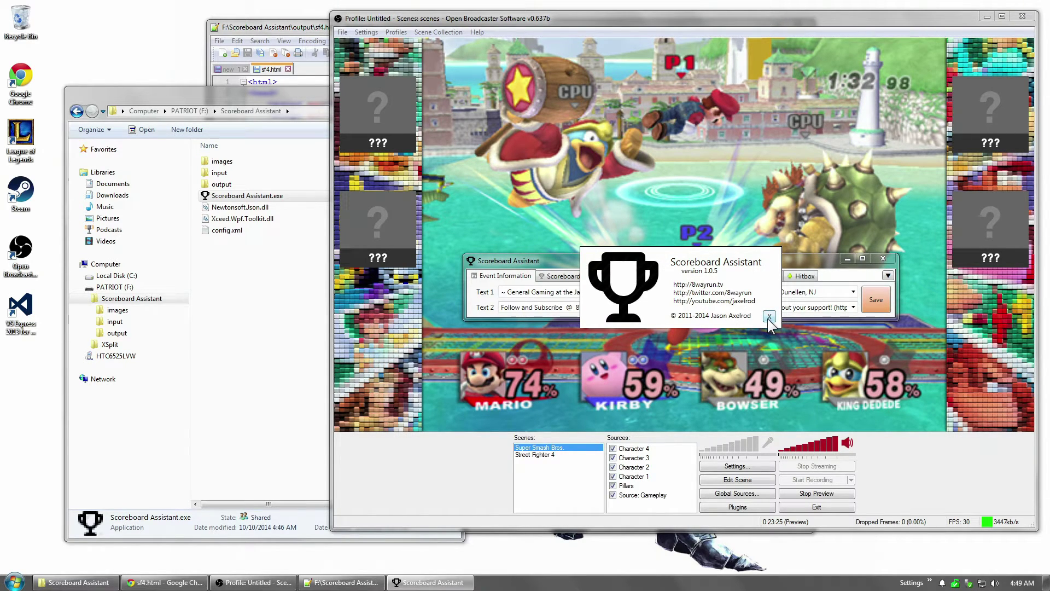
# Step: Dismiss the About box, then move the Scoreboard Assistant window to the bottom and widen it
pyautogui.click(235, 69)
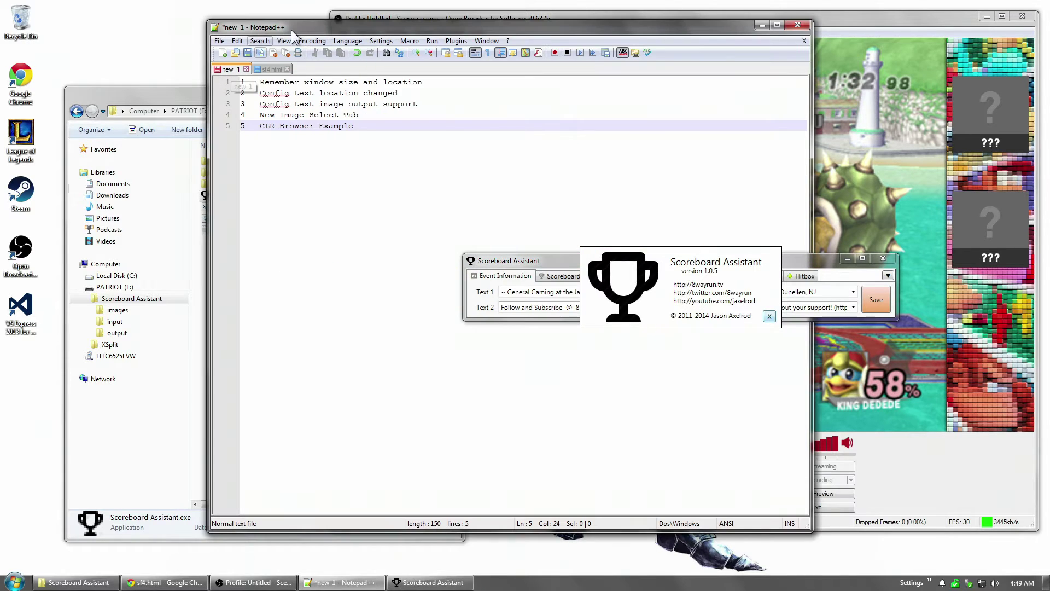
pyautogui.click(479, 16)
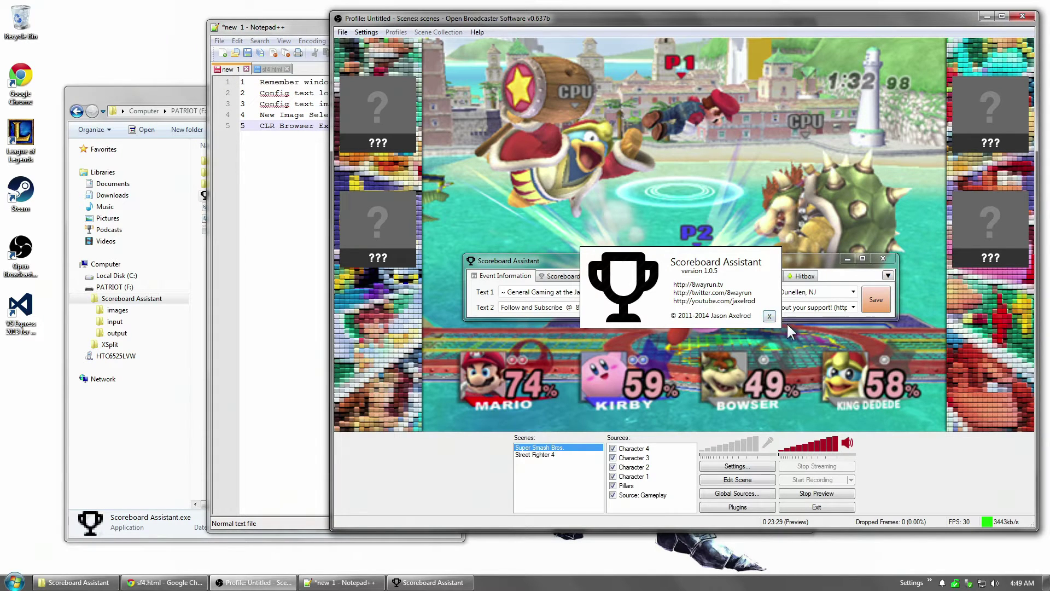
pyautogui.click(770, 317)
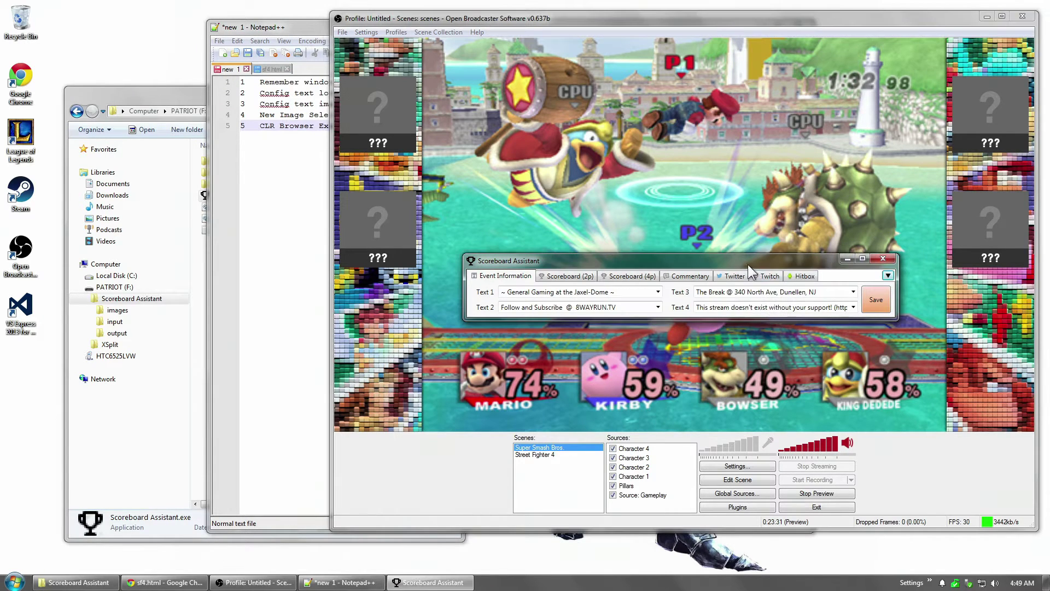
pyautogui.moveTo(744, 264); pyautogui.dragTo(894, 516)
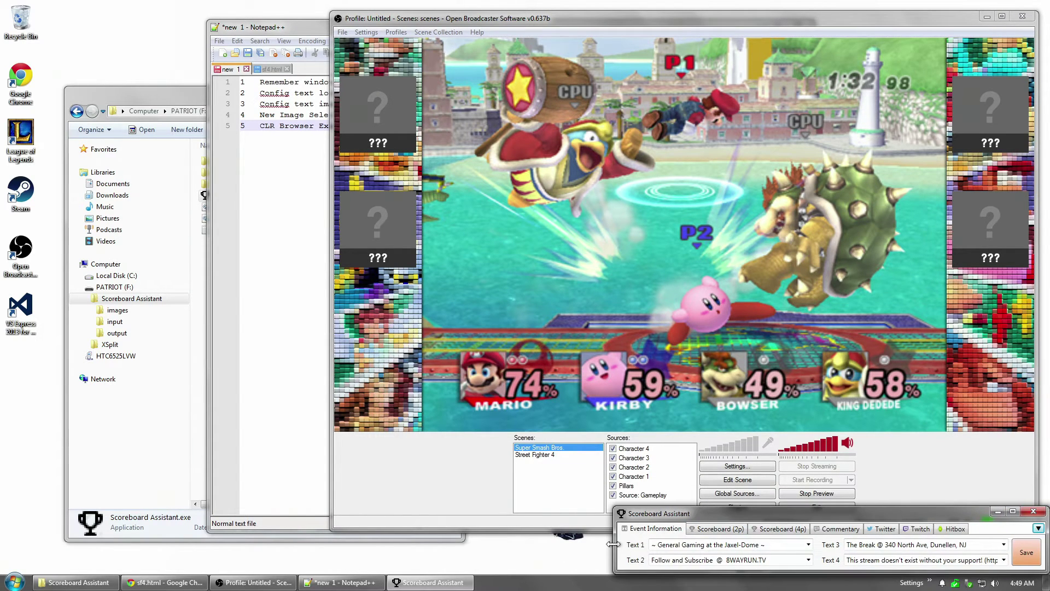
pyautogui.moveTo(615, 535); pyautogui.dragTo(341, 539)
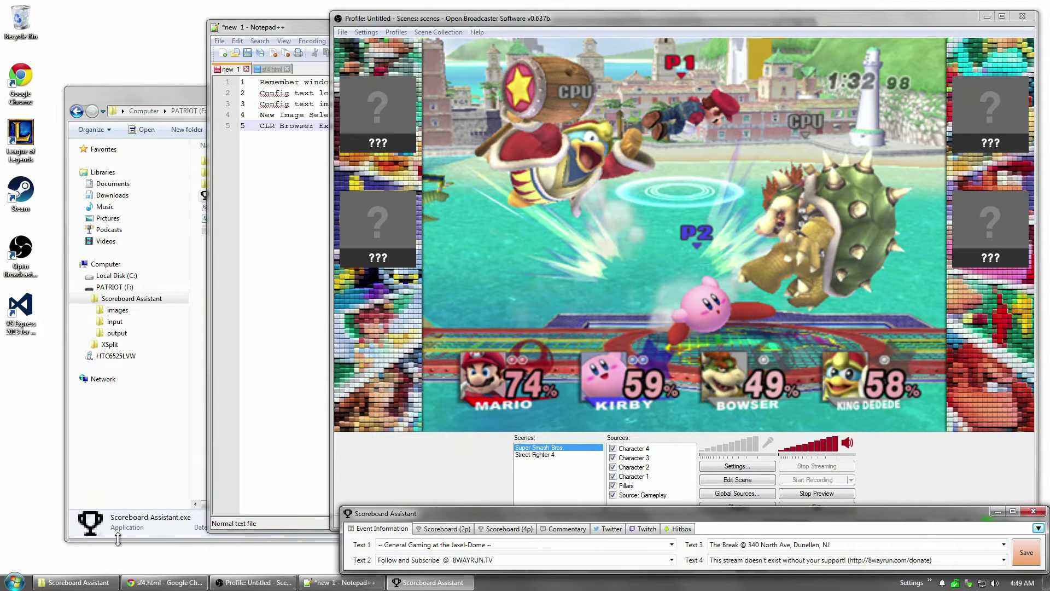
# Step: Close and relaunch Scoreboard Assistant.exe, then move its window up over the OBS preview
pyautogui.click(1034, 511)
pyautogui.click(206, 293)
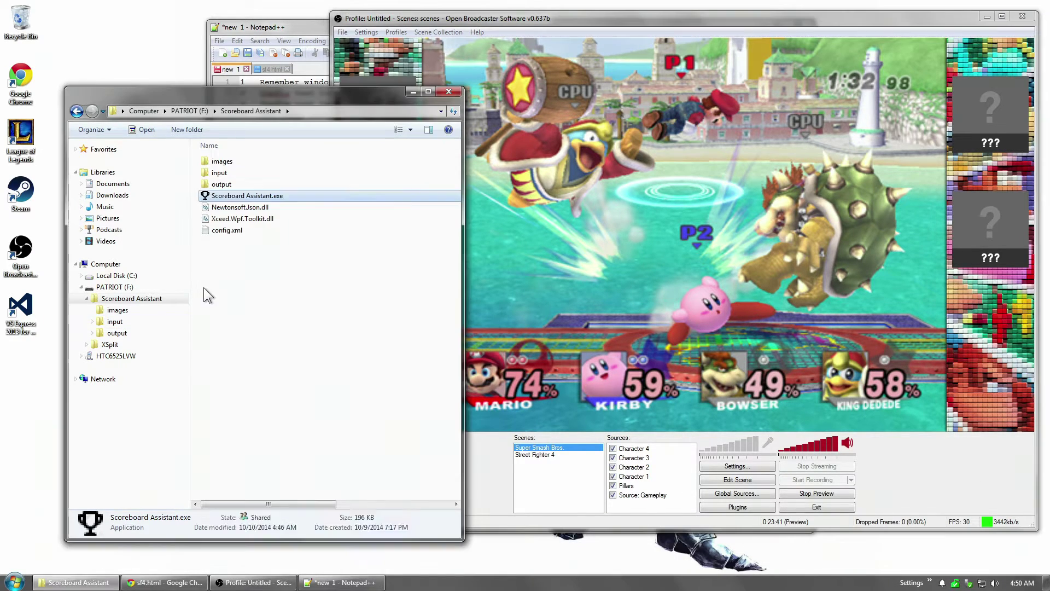
pyautogui.doubleClick(262, 196)
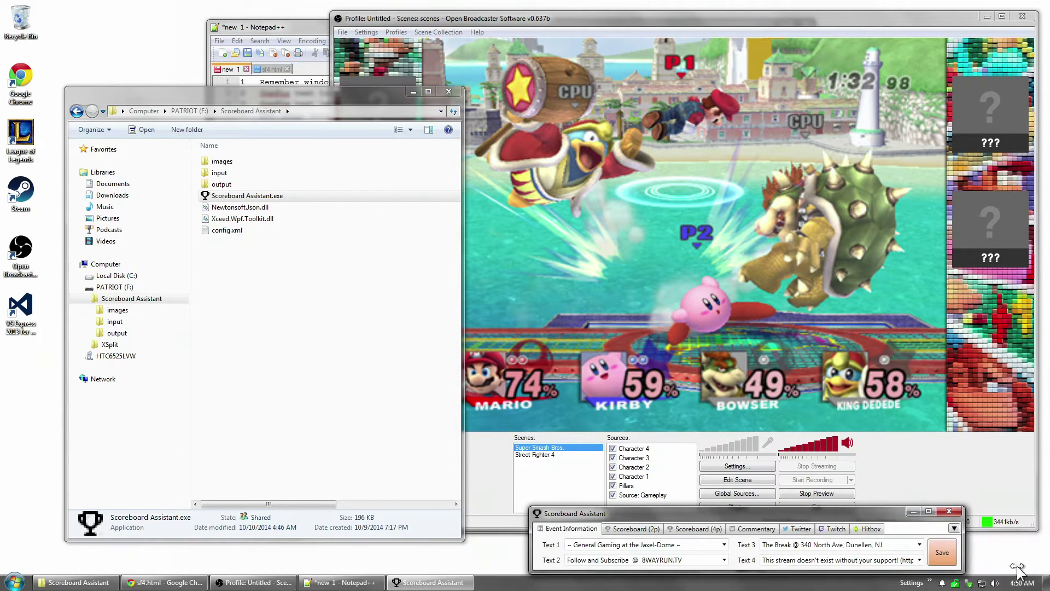
pyautogui.moveTo(769, 511); pyautogui.dragTo(622, 263)
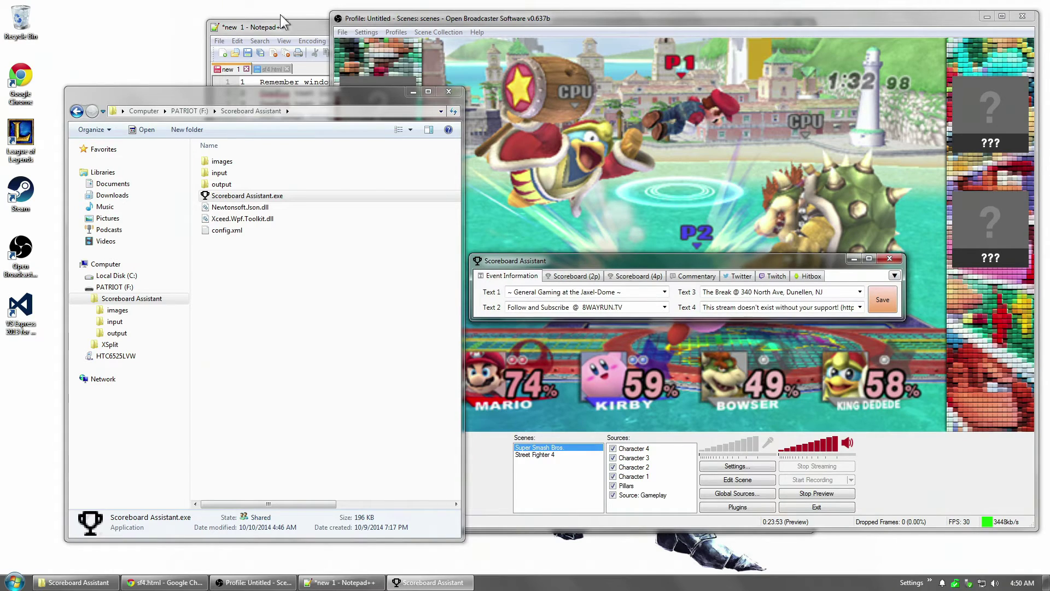
pyautogui.click(287, 26)
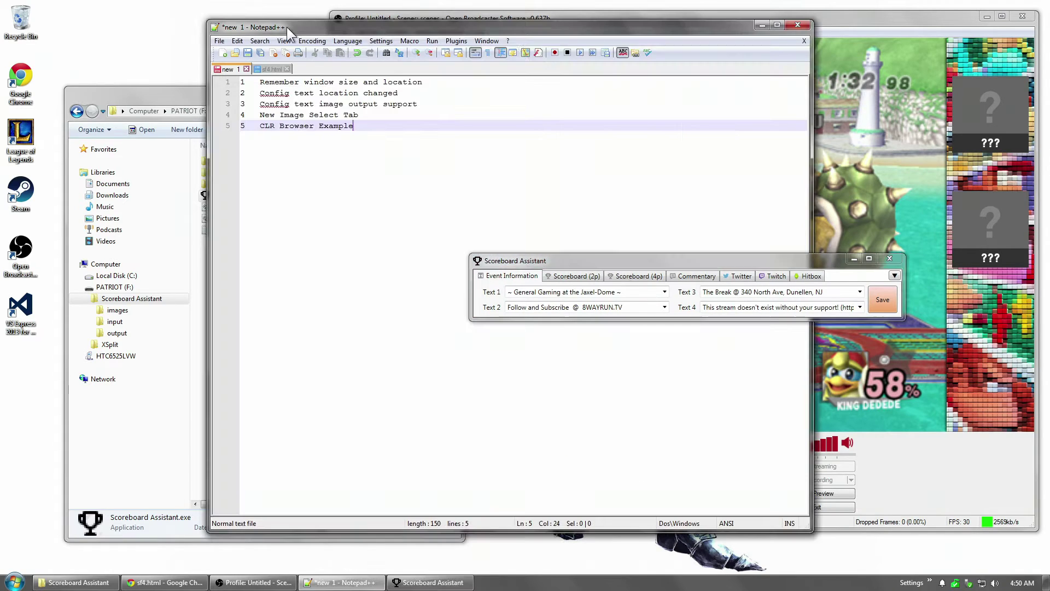
pyautogui.click(846, 117)
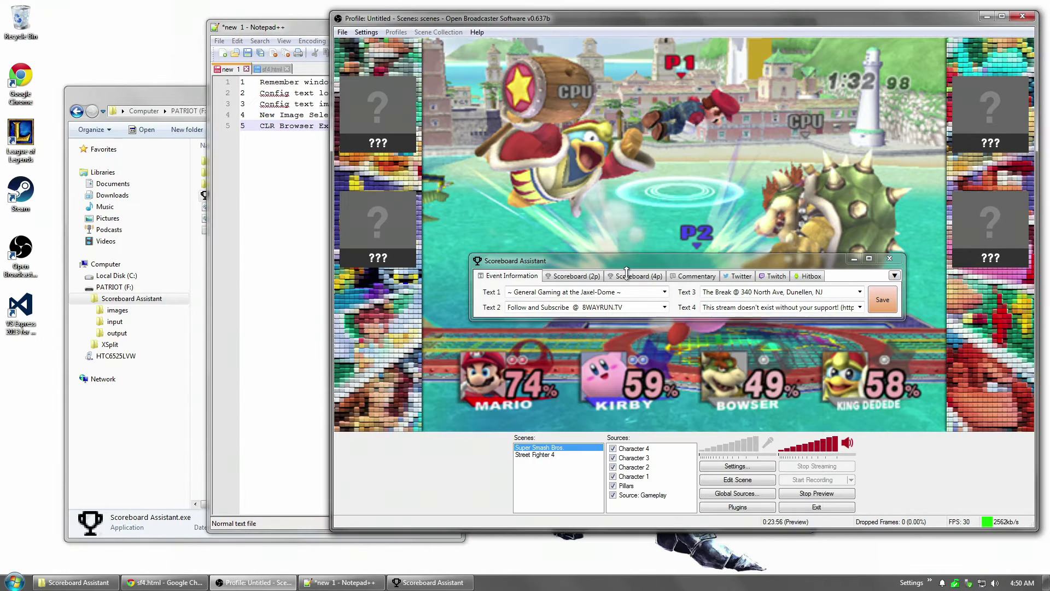
pyautogui.click(197, 446)
pyautogui.click(597, 222)
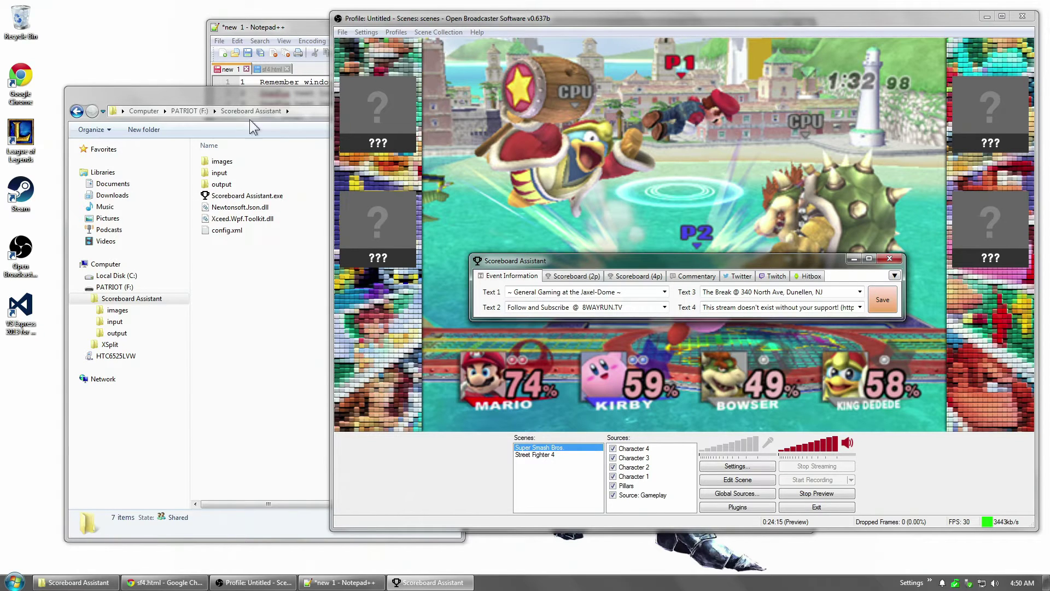
pyautogui.click(273, 78)
pyautogui.click(941, 109)
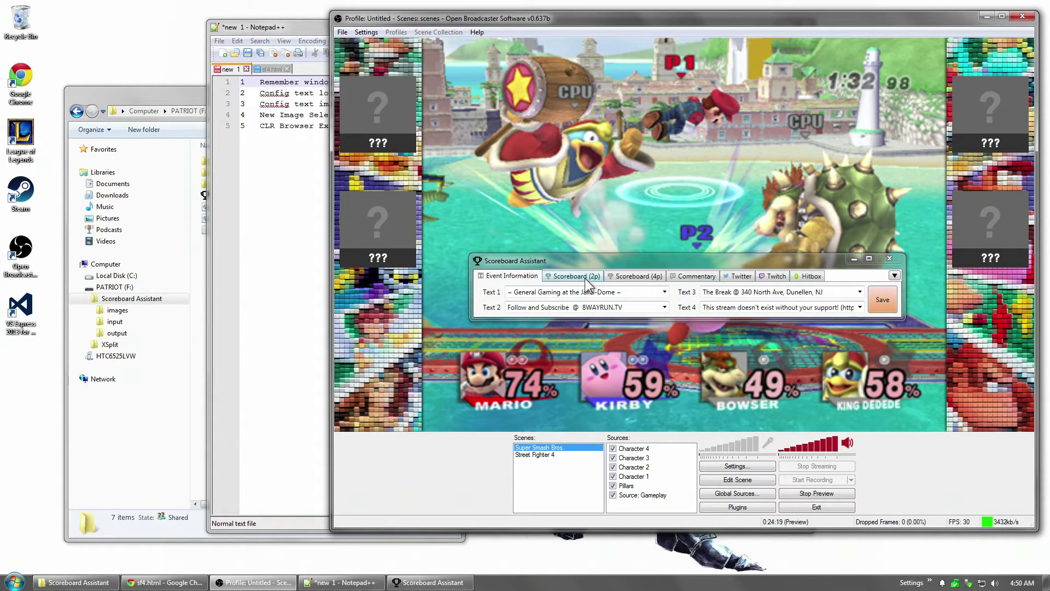
# Step: Bring up the Text Config submenu beside Save, listing Text 1 through Text 4
pyautogui.rightClick(885, 297)
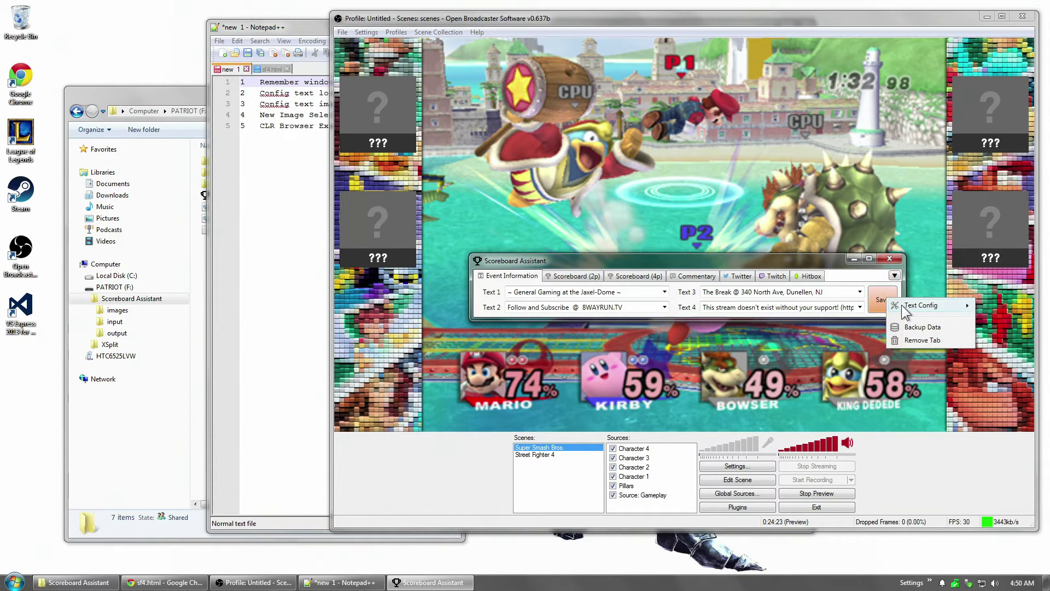
pyautogui.moveTo(902, 305)
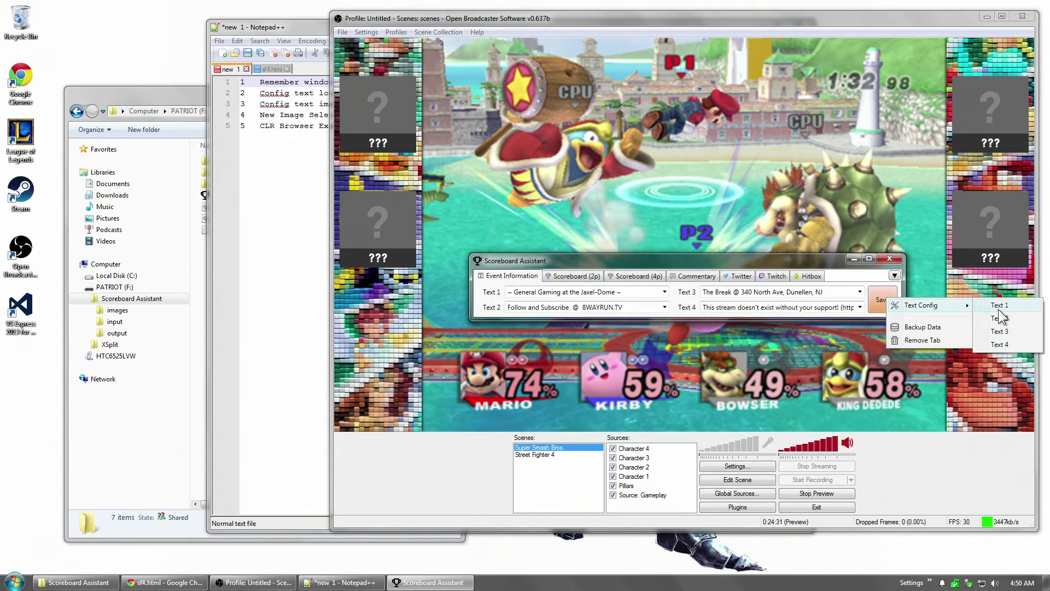
pyautogui.hotkey('alt', 'Tab')
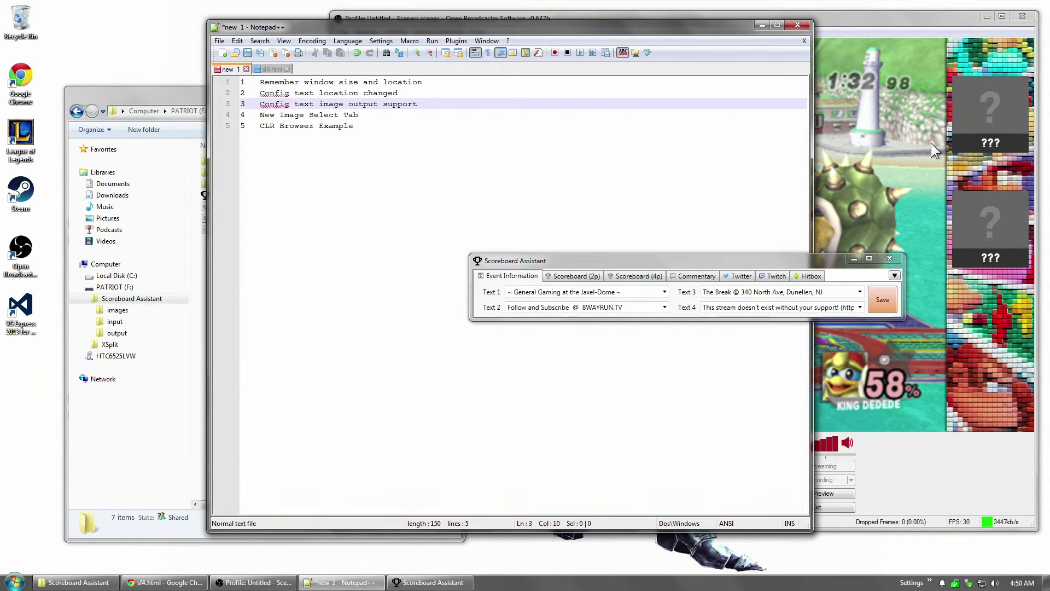
pyautogui.hotkey('alt', 'Tab')
pyautogui.rightClick(894, 301)
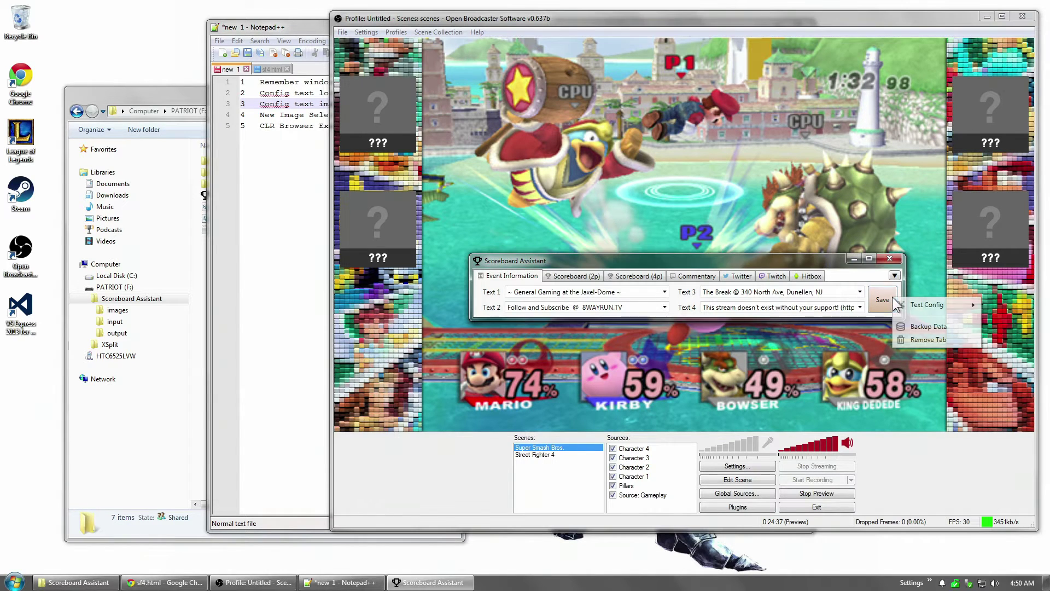
pyautogui.moveTo(929, 308)
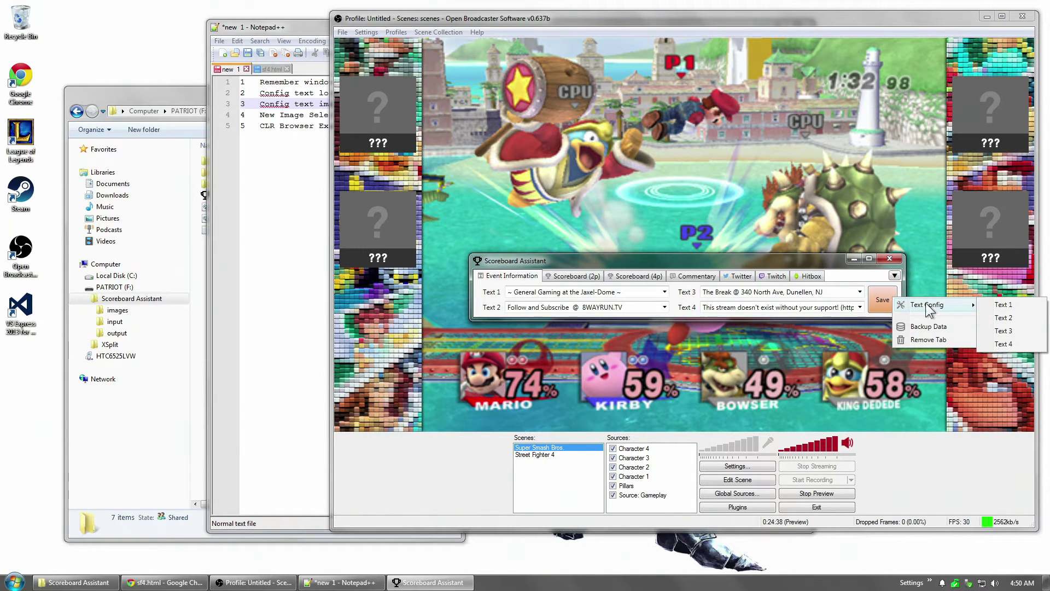
# Step: Inspect Text 1's default text, then save the event information to output files
pyautogui.click(1008, 304)
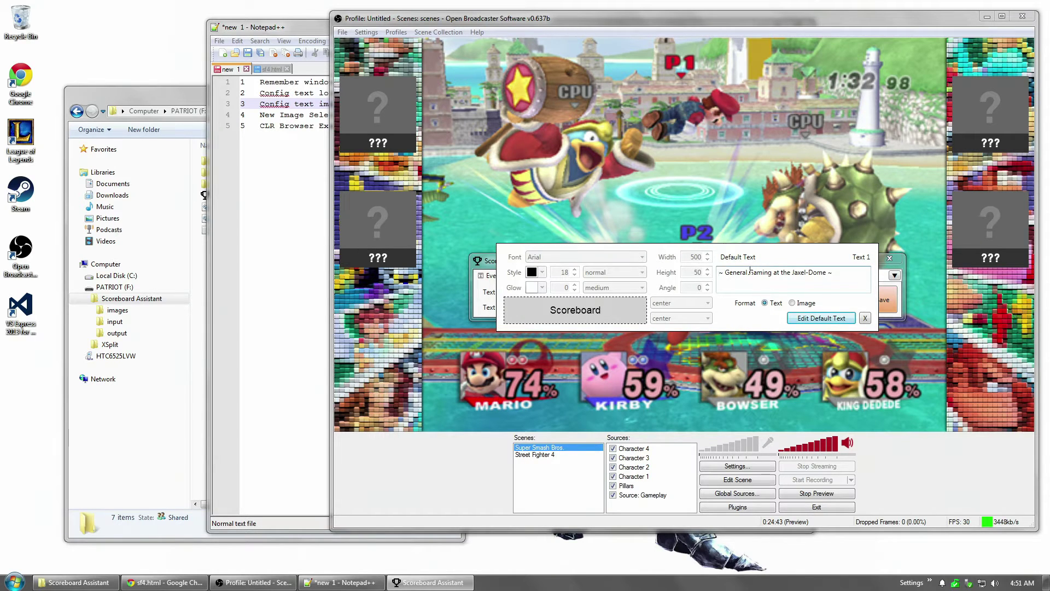
pyautogui.tripleClick(736, 270)
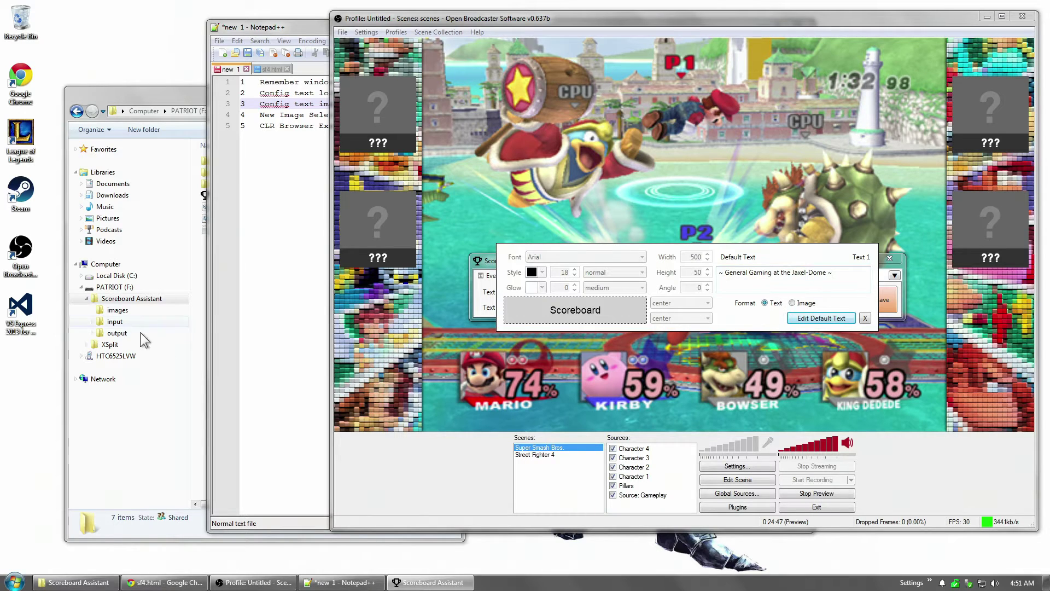
pyautogui.click(206, 329)
pyautogui.doubleClick(228, 183)
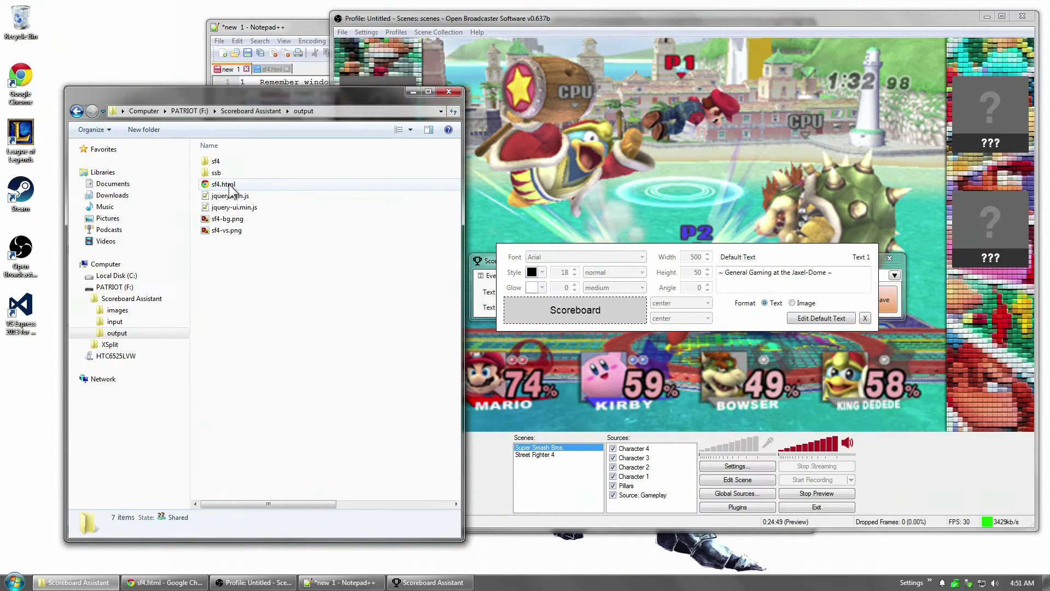
pyautogui.click(843, 321)
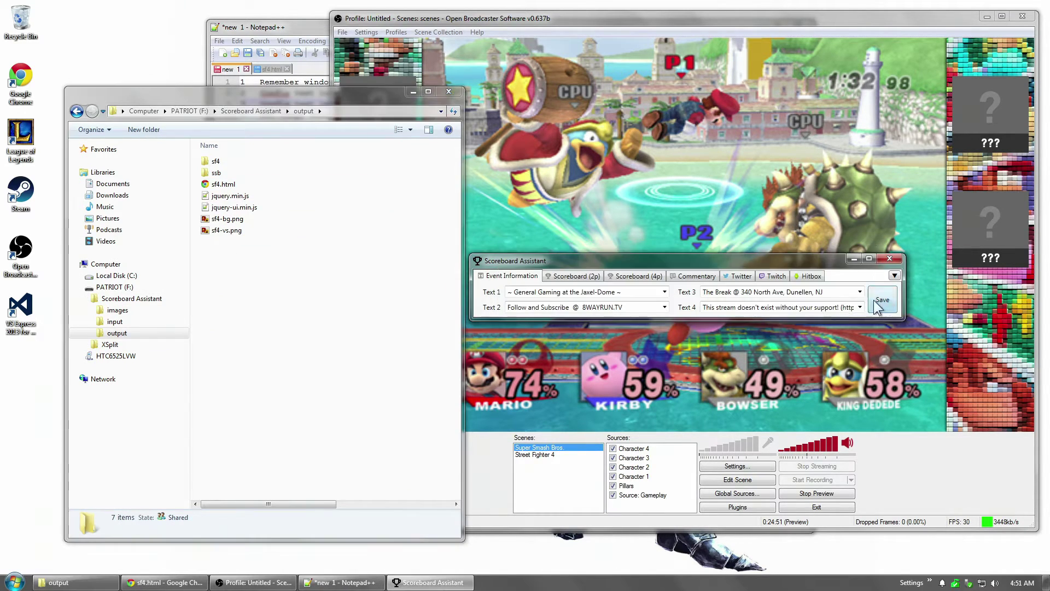
pyautogui.click(878, 300)
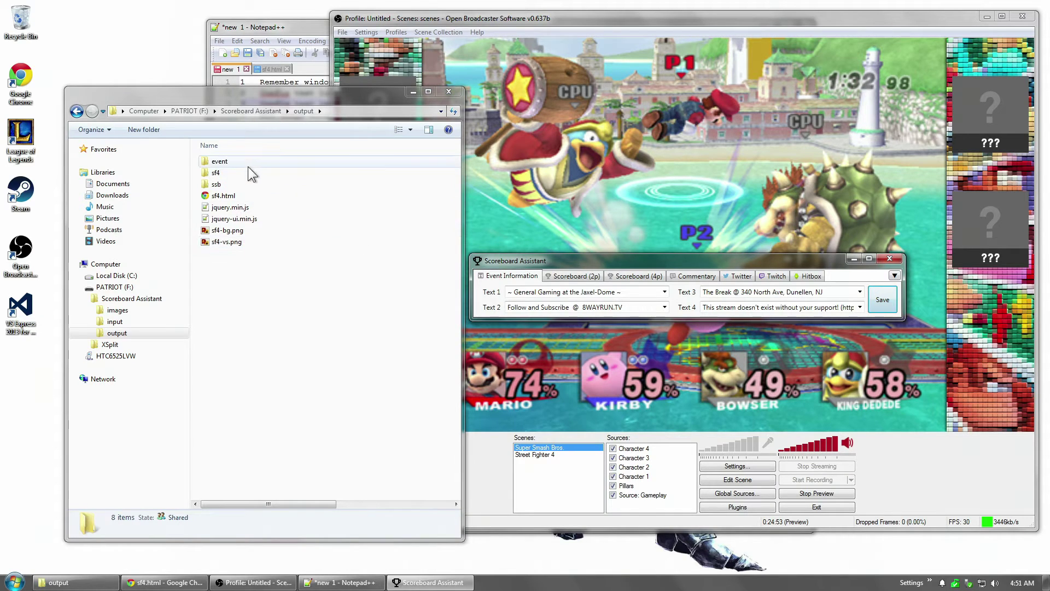
# Step: Check that text1.txt in the new output\event folder holds the Text 1 line
pyautogui.doubleClick(241, 164)
pyautogui.doubleClick(241, 164)
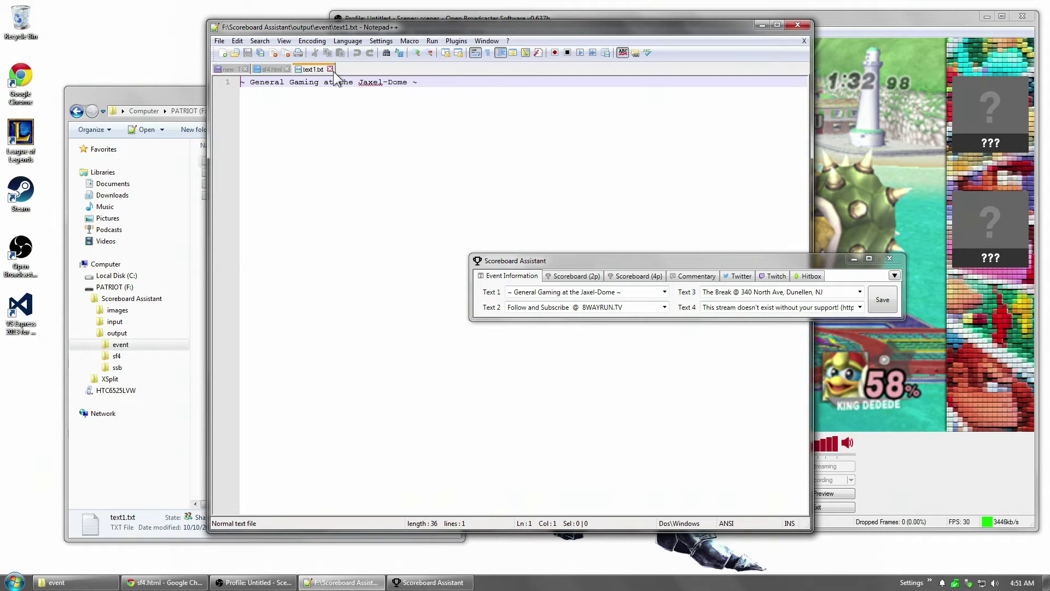
pyautogui.hotkey('ctrl', 'w')
# Step: Switch Text 1's output format to Image and save, so text1.png appears in output\event
pyautogui.click(199, 252)
pyautogui.click(894, 158)
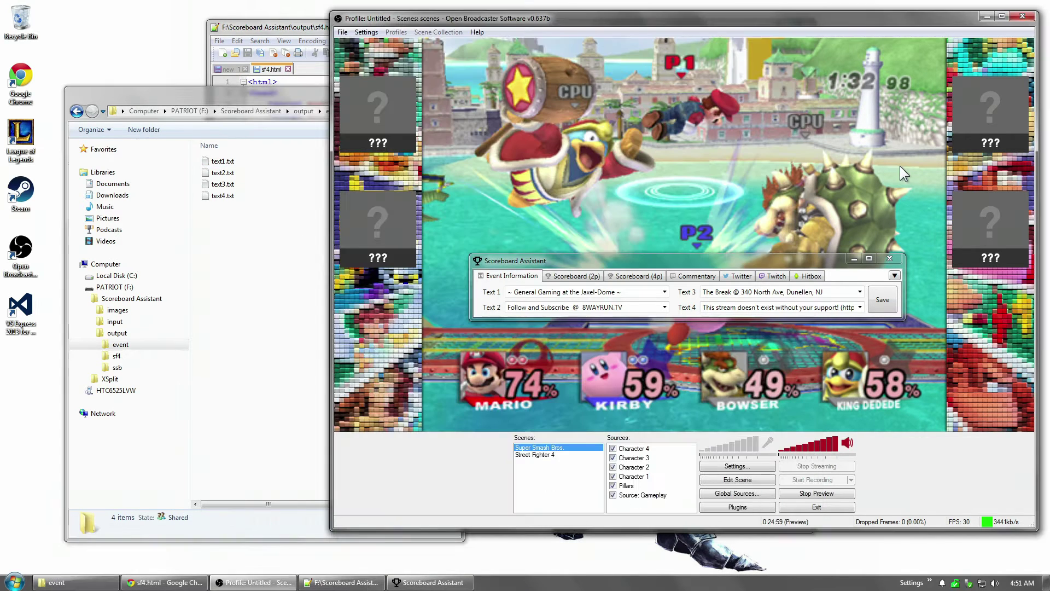
pyautogui.rightClick(875, 302)
pyautogui.moveTo(874, 307)
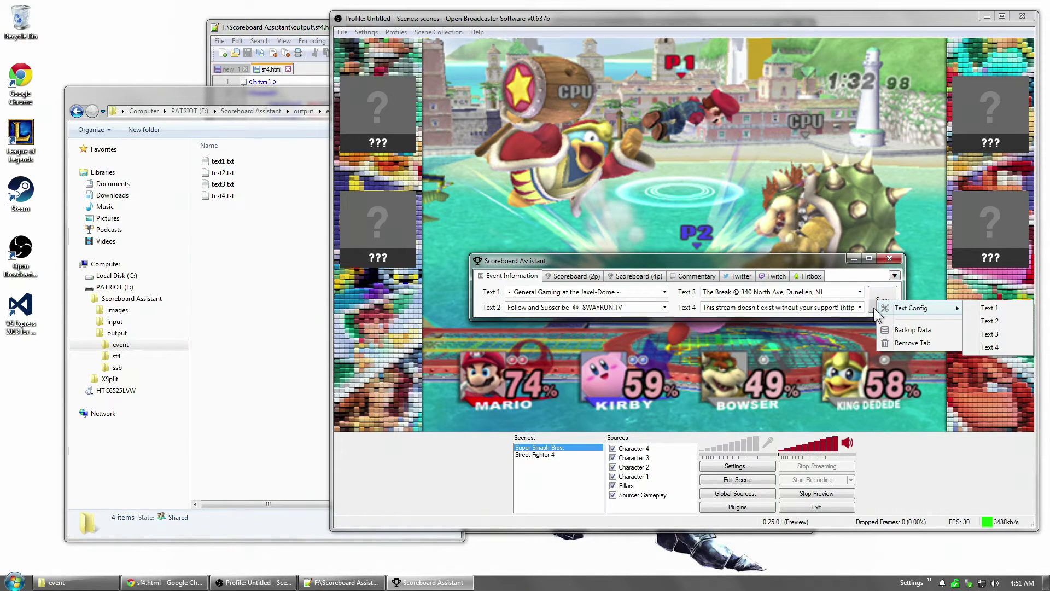
pyautogui.click(991, 307)
pyautogui.click(806, 304)
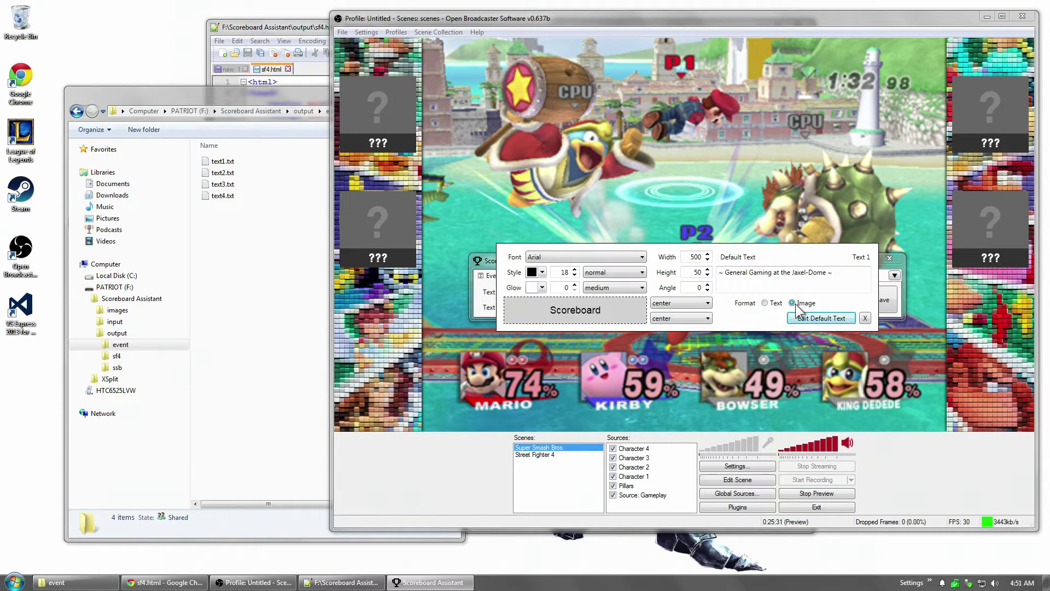
pyautogui.click(819, 319)
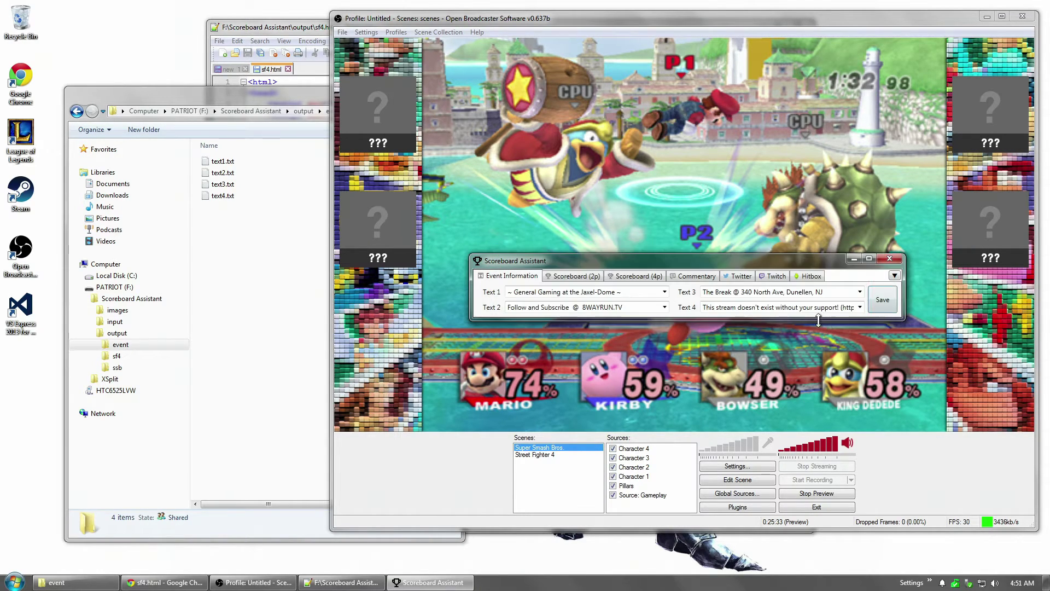
pyautogui.click(875, 302)
pyautogui.click(241, 168)
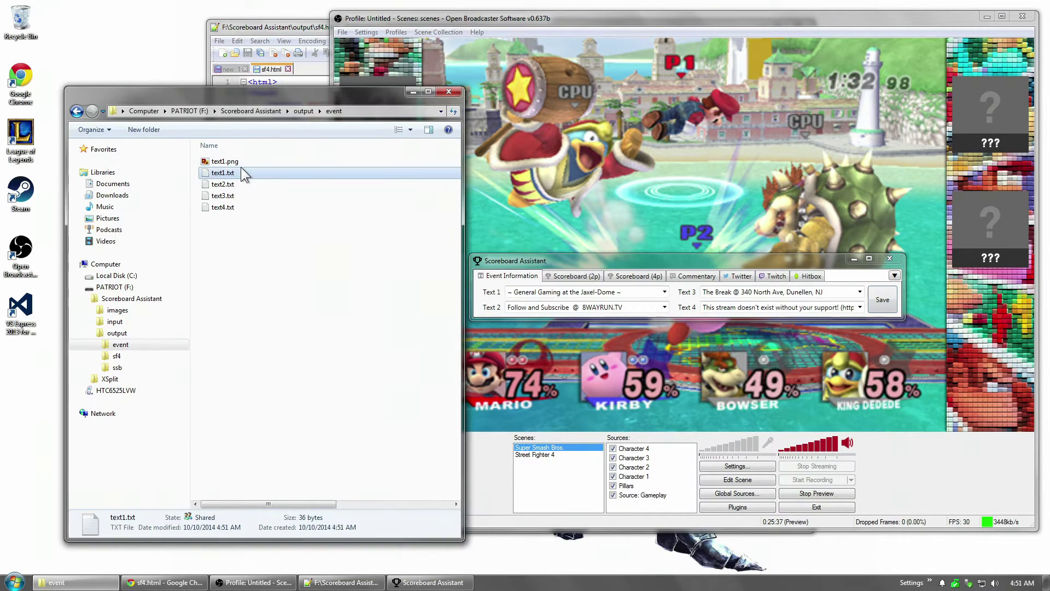
# Step: Open text1.png in Windows Photo Viewer to see the rendered Text 1 line
pyautogui.click(236, 163)
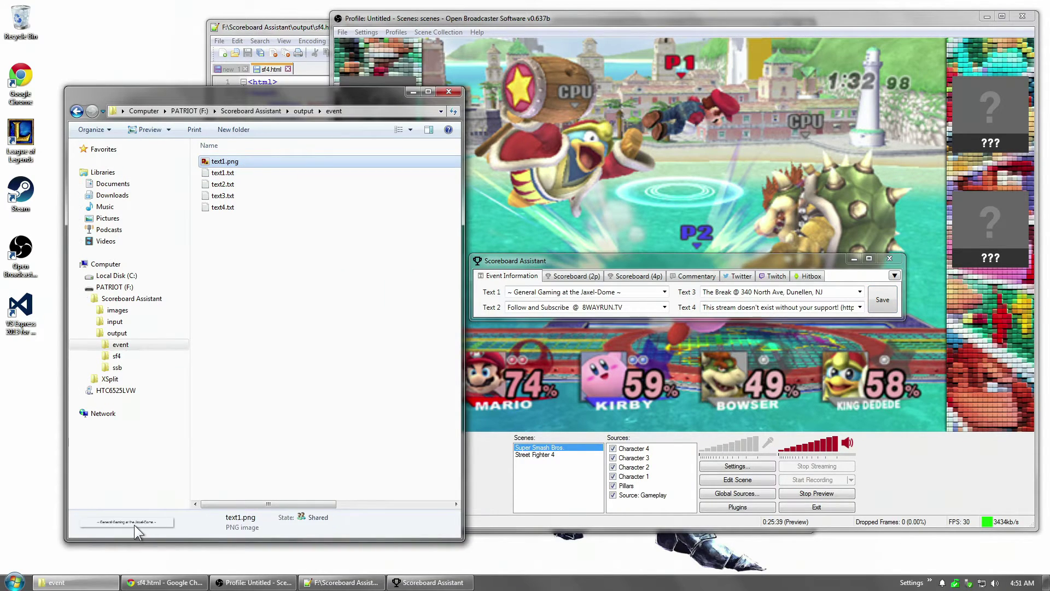
pyautogui.doubleClick(247, 159)
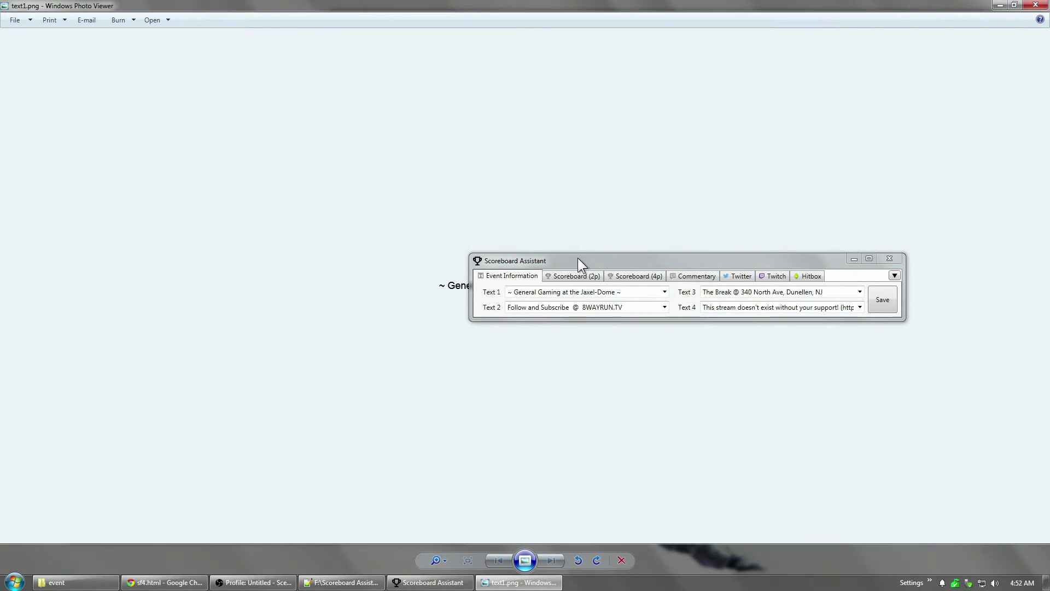
pyautogui.moveTo(738, 257); pyautogui.dragTo(785, 388)
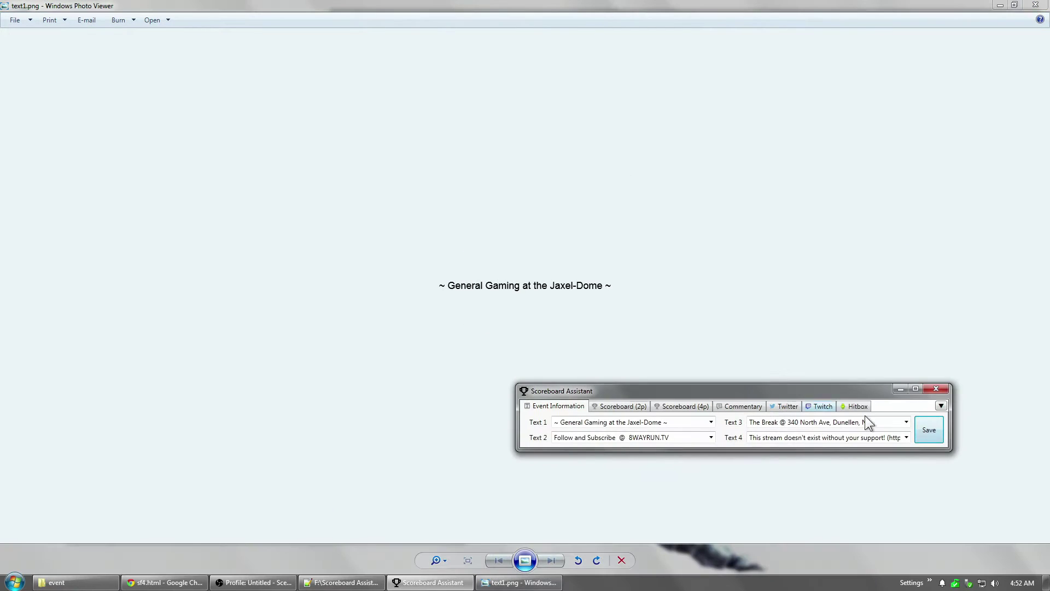
# Step: In Text 1's settings keep the Arial font, and try tilting the angle before restoring 0
pyautogui.rightClick(931, 425)
pyautogui.moveTo(947, 432)
pyautogui.click(881, 436)
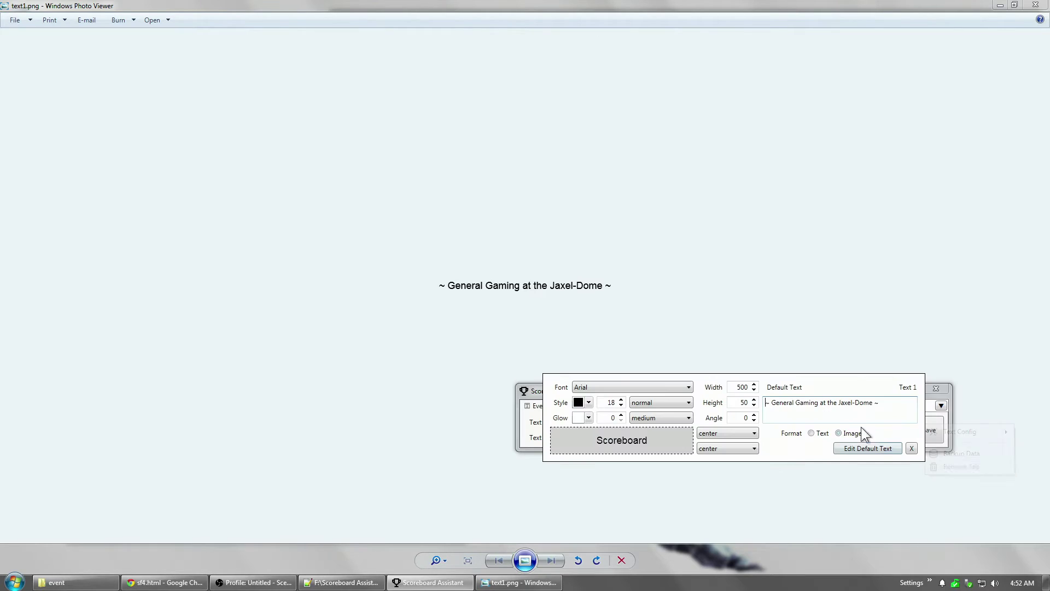
pyautogui.click(631, 390)
pyautogui.scroll(1, 656, 426)
pyautogui.click(709, 385)
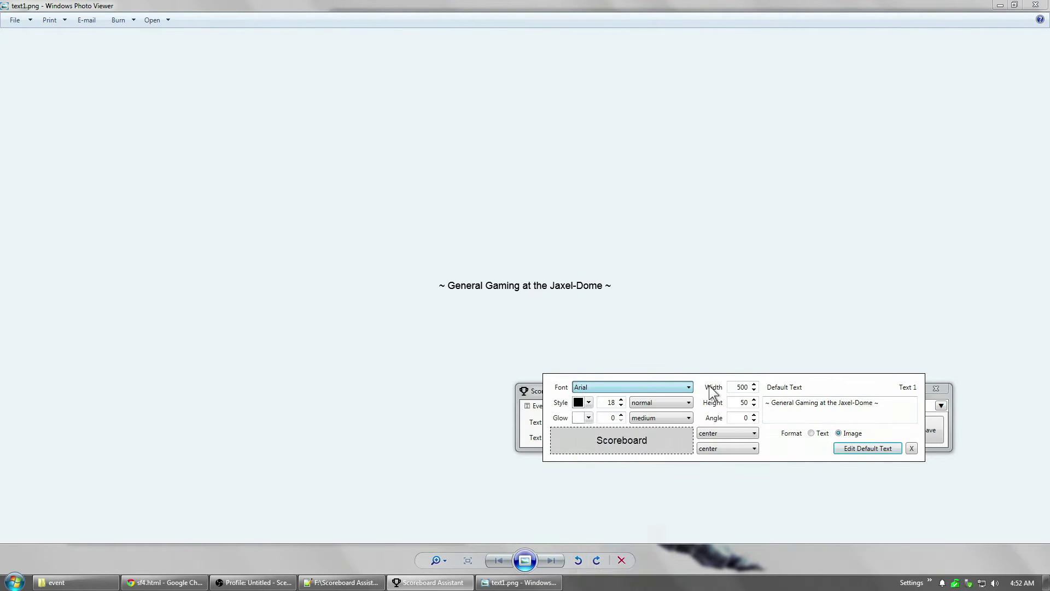
pyautogui.click(753, 415)
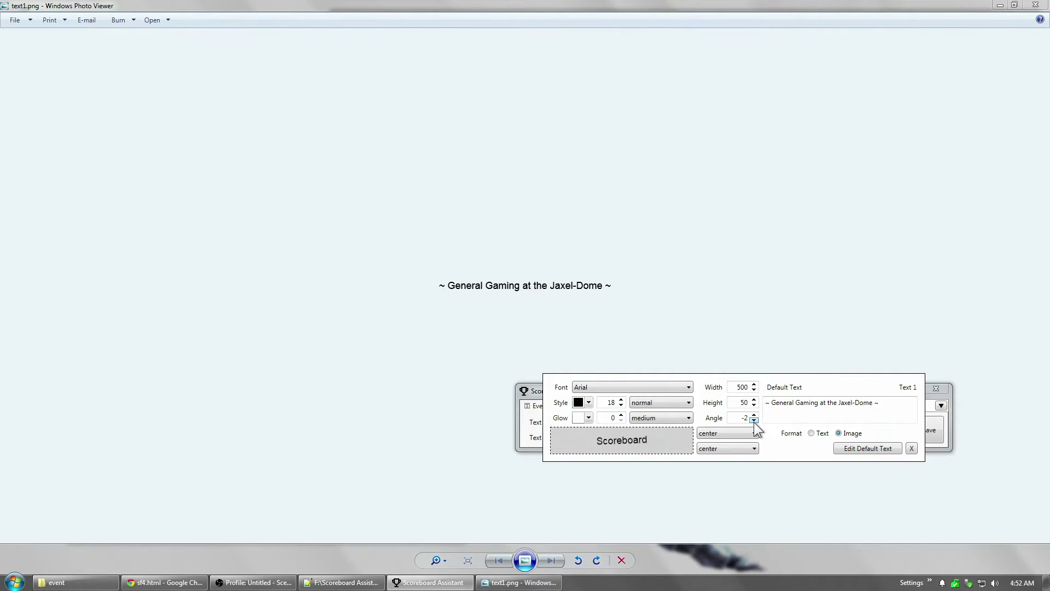
pyautogui.click(756, 419)
# Step: Try a red glow with raised strength, then revert the glow to 0 and white
pyautogui.click(588, 418)
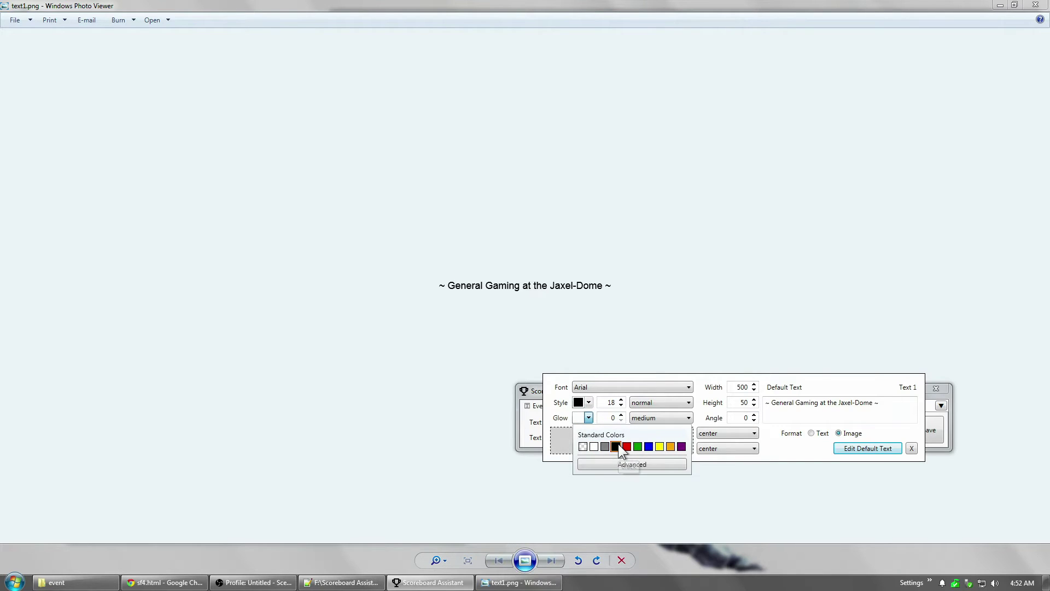
pyautogui.click(627, 446)
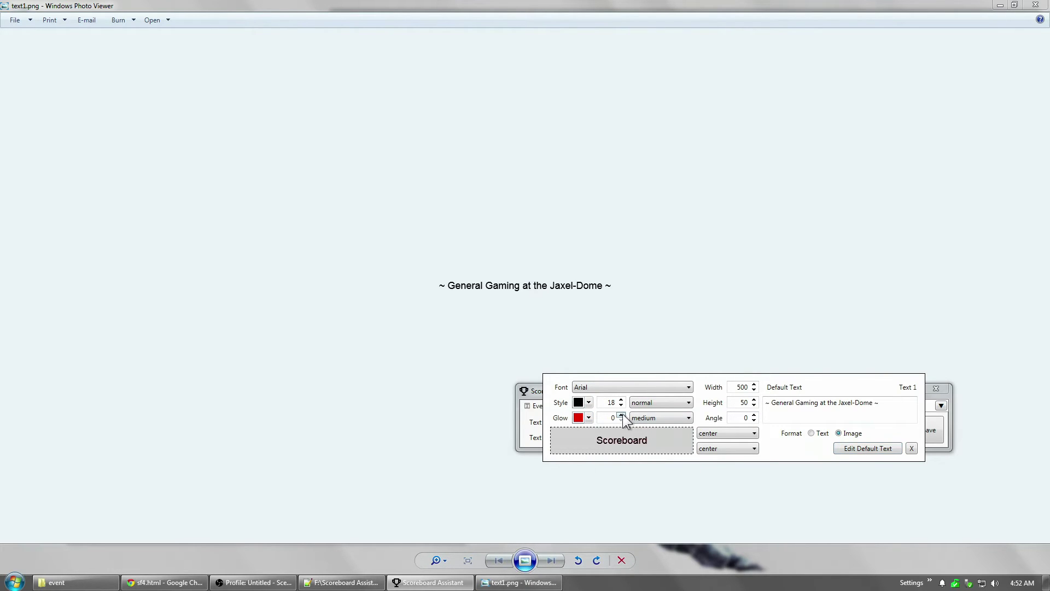
pyautogui.click(621, 415)
pyautogui.click(620, 415)
pyautogui.click(621, 415)
pyautogui.click(621, 420)
pyautogui.click(621, 420)
pyautogui.click(621, 420)
pyautogui.click(621, 421)
pyautogui.click(589, 418)
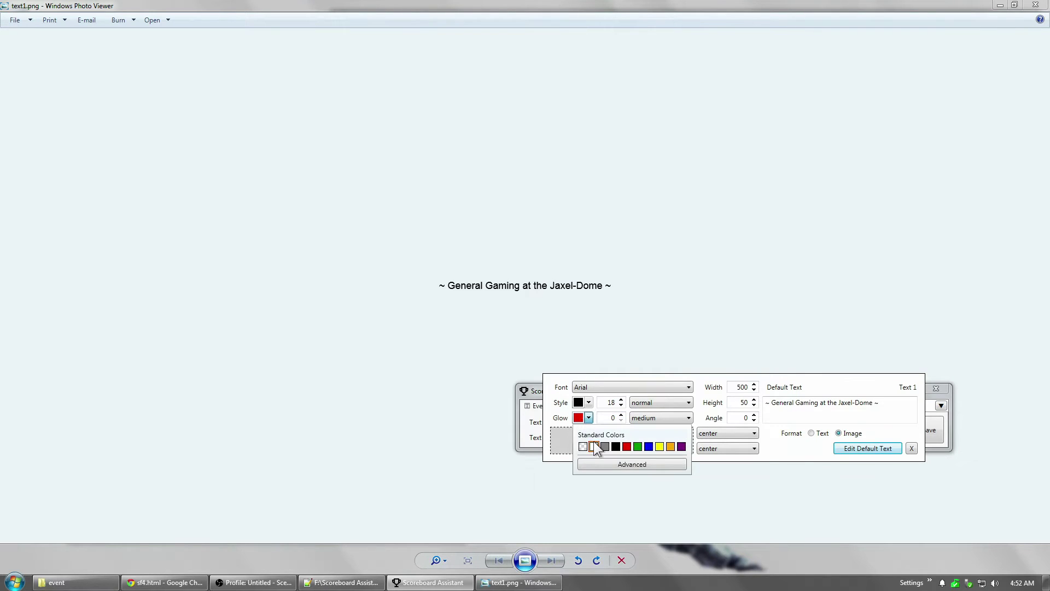
pyautogui.click(595, 445)
# Step: Close and reopen Text 1's settings panel to confirm the reverted values
pyautogui.click(912, 449)
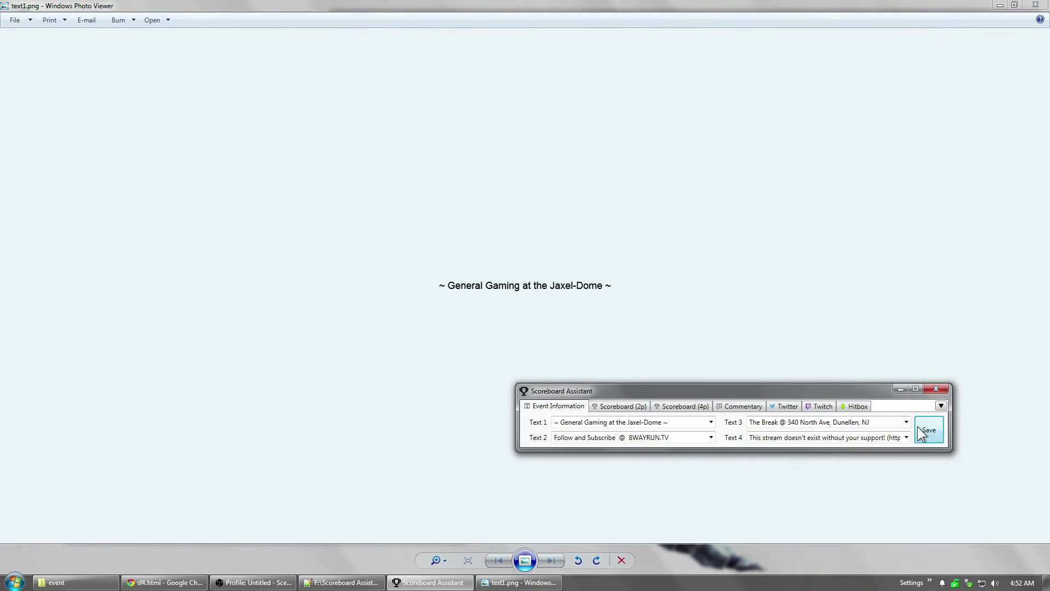
pyautogui.click(929, 428)
pyautogui.moveTo(946, 435)
pyautogui.click(878, 439)
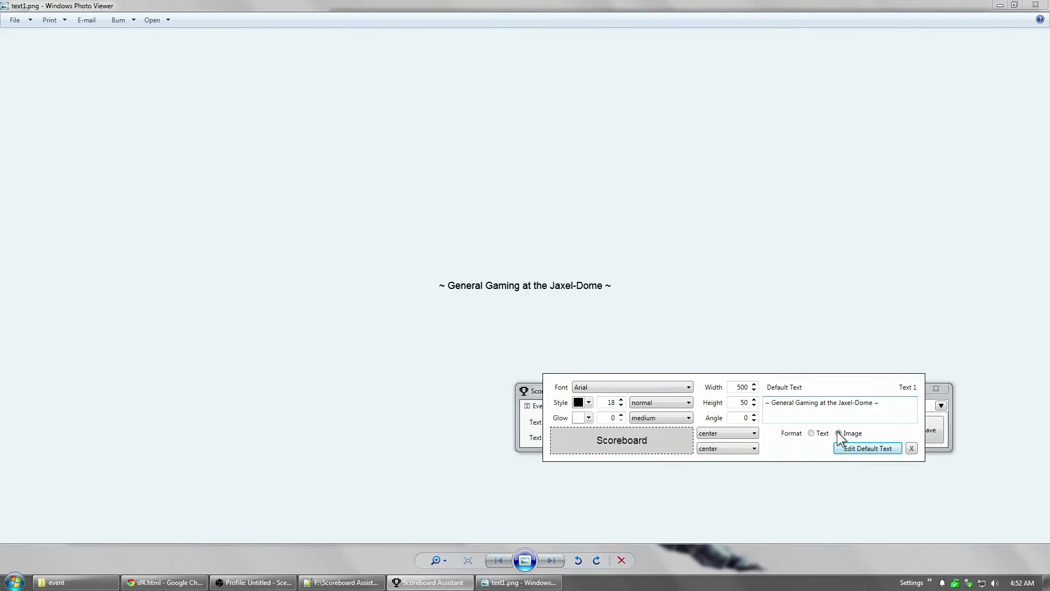
pyautogui.click(870, 448)
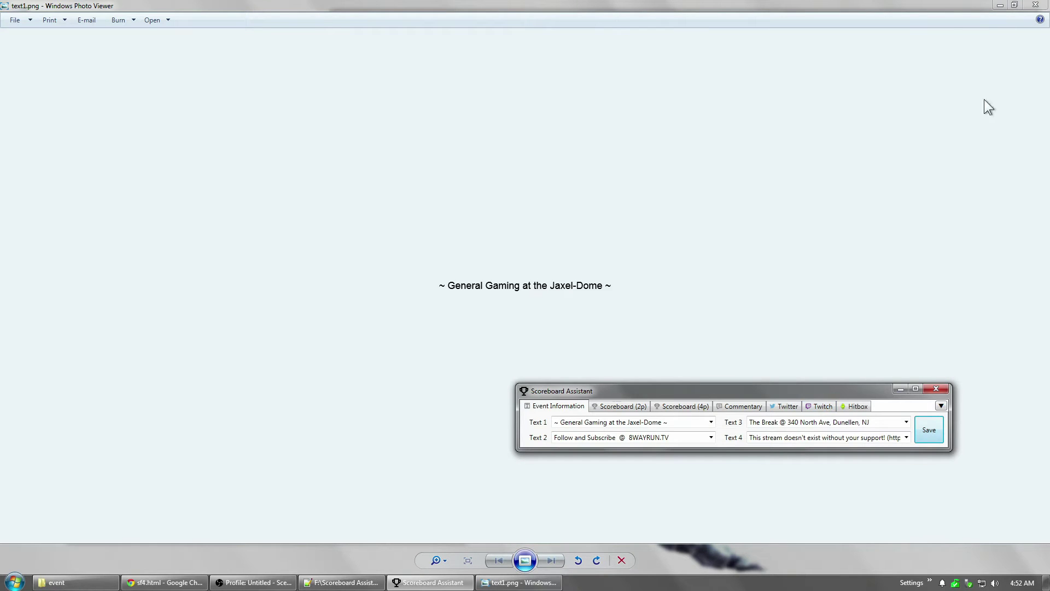
# Step: Close the text1.png preview and switch to the Scoreboard (2p) tab
pyautogui.click(1036, 5)
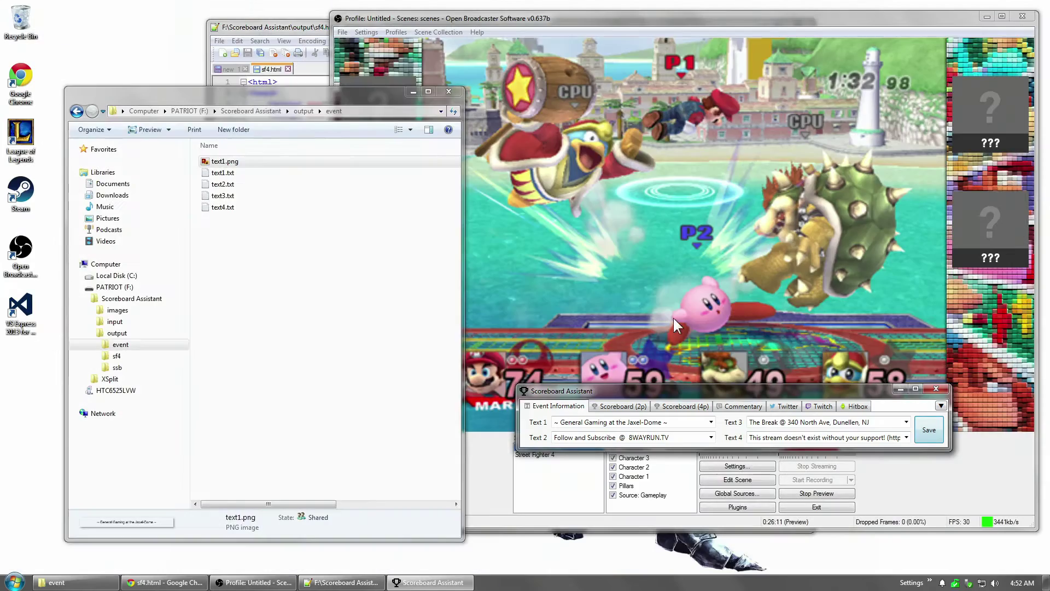
pyautogui.rightClick(934, 438)
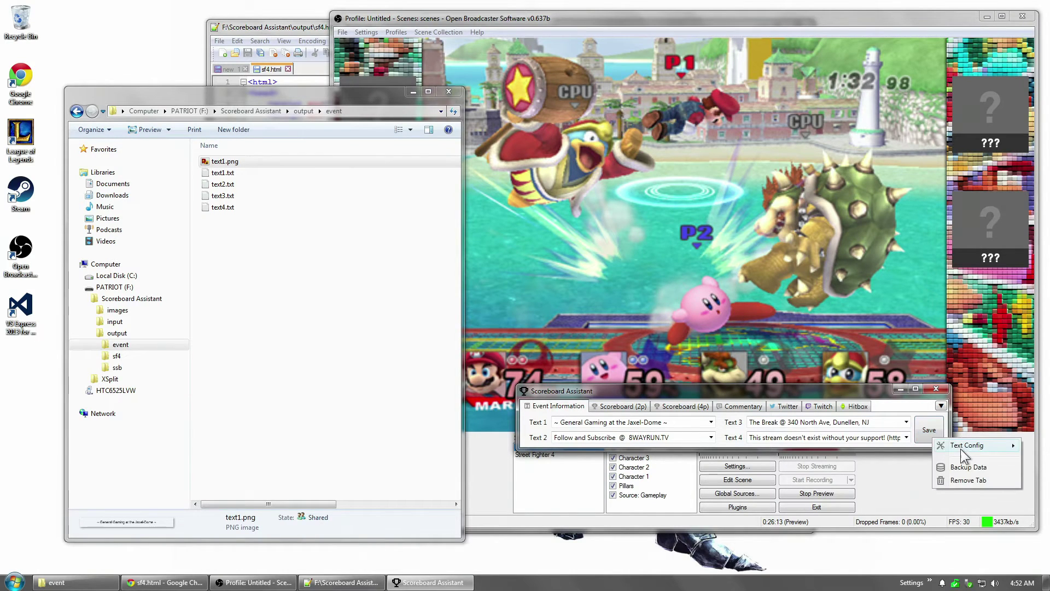
pyautogui.moveTo(960, 449)
pyautogui.click(624, 407)
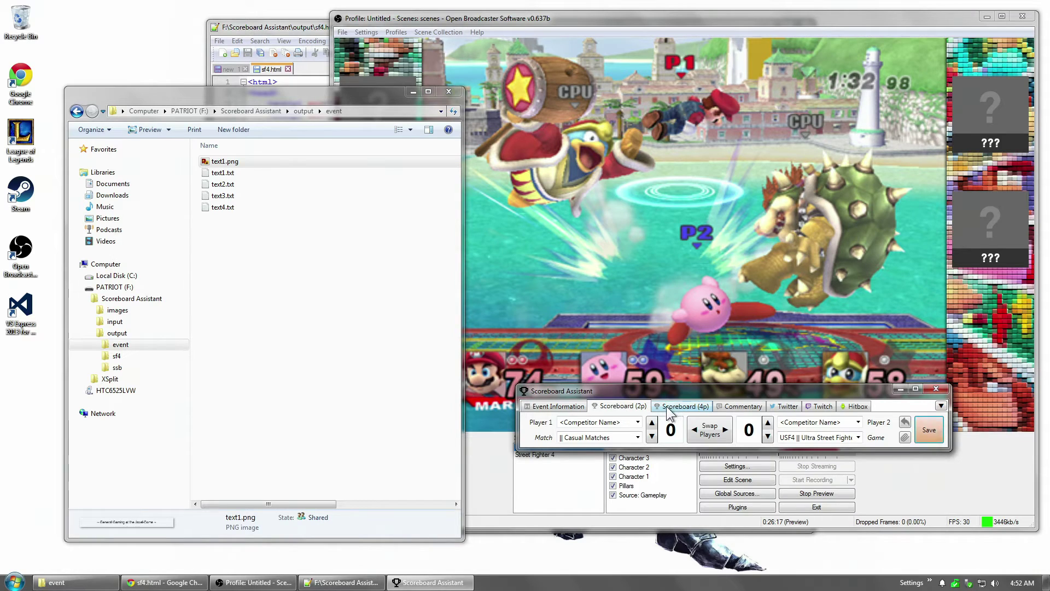
pyautogui.click(684, 406)
pyautogui.click(626, 410)
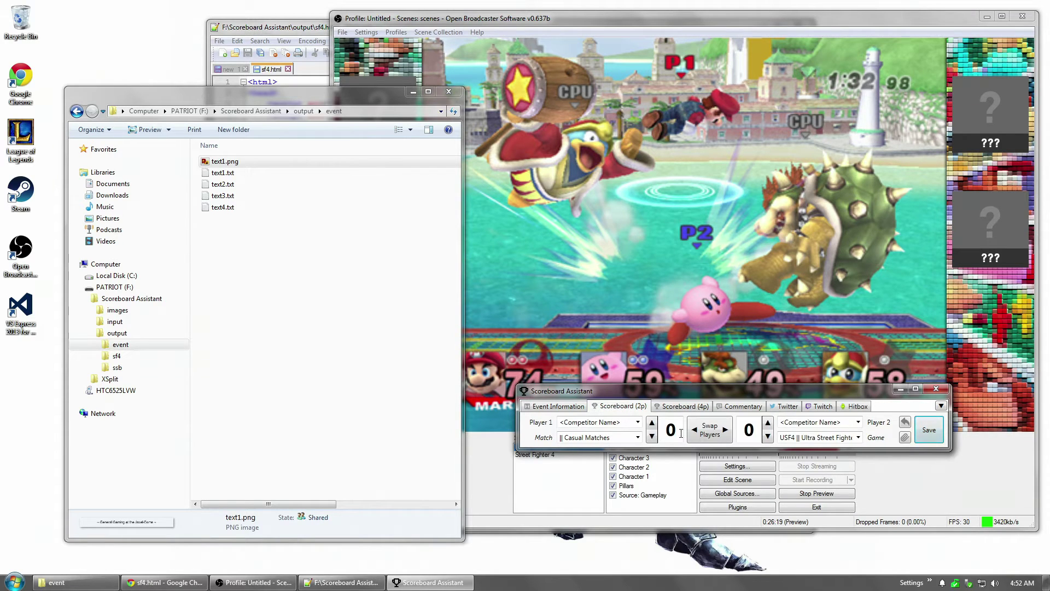
# Step: Show Score 1's text settings: Arial, size 18, default text 0
pyautogui.rightClick(940, 442)
pyautogui.moveTo(969, 434)
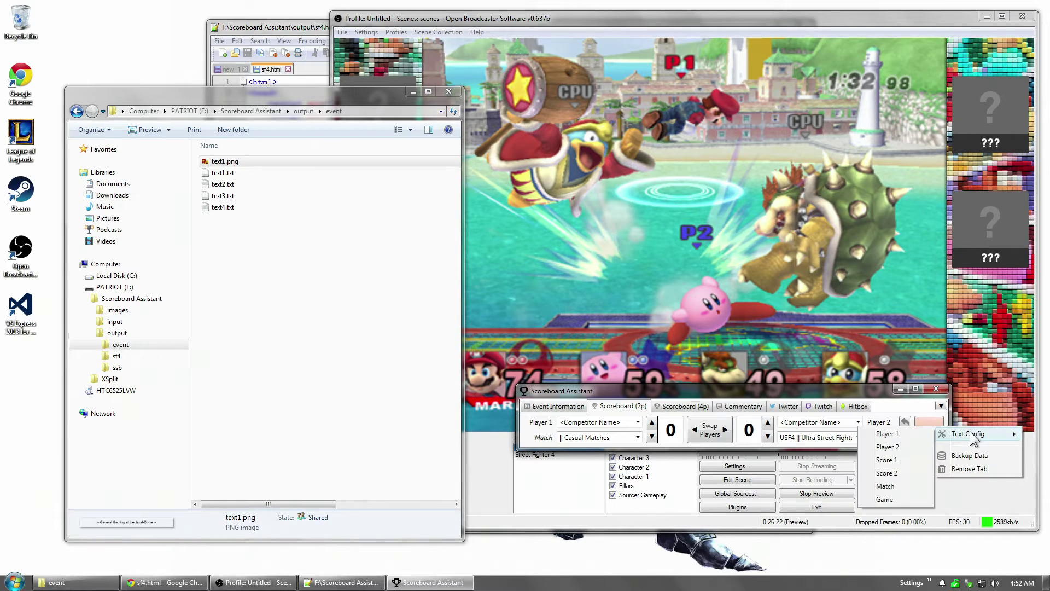
pyautogui.click(895, 458)
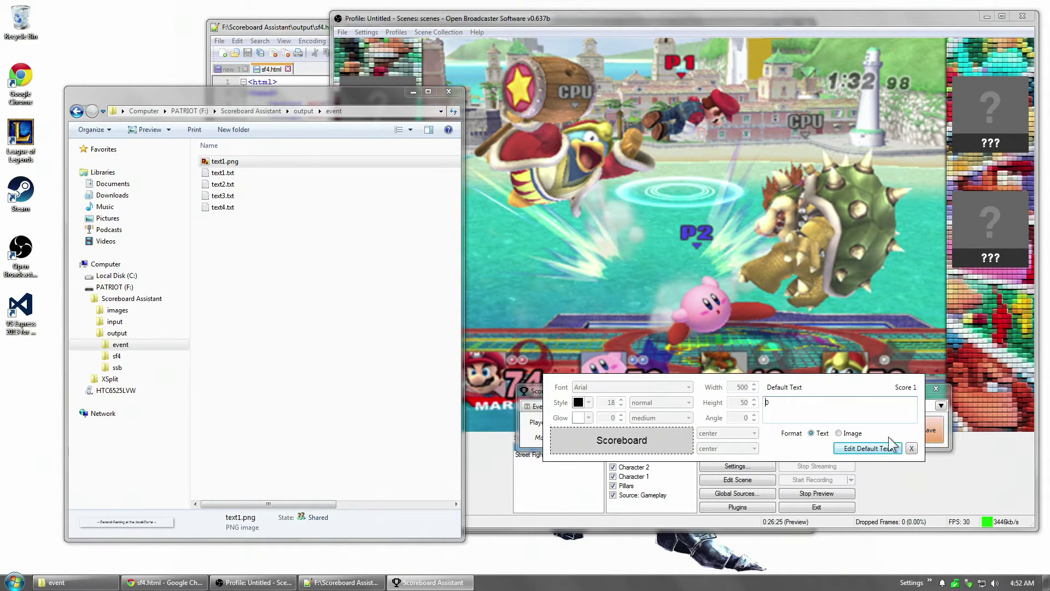
# Step: Save the two-player scoreboard, review the 'new 1' feature notes in Notepad++, and return to OBS
pyautogui.click(912, 449)
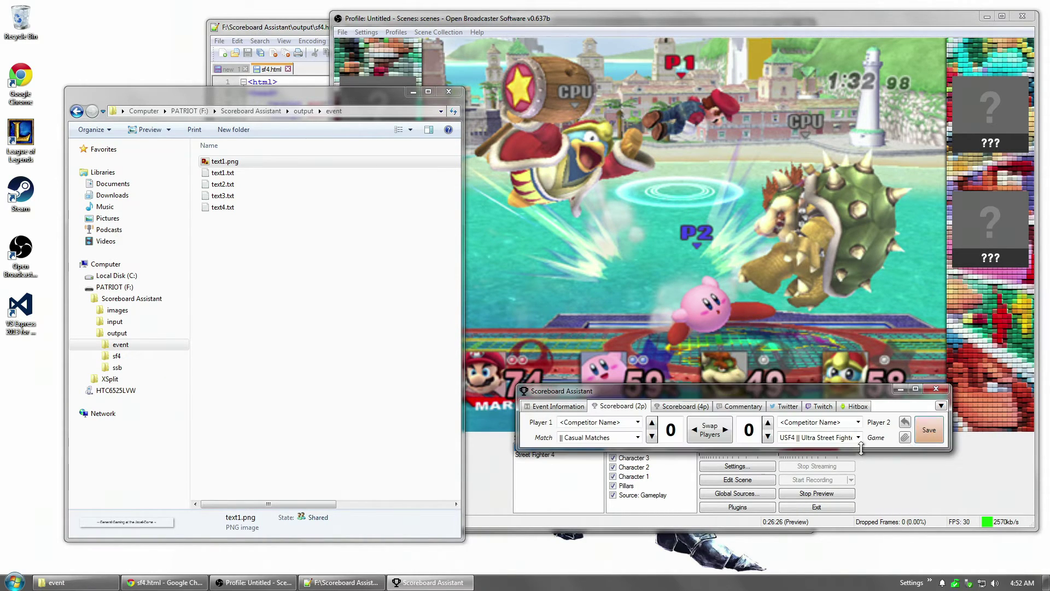
pyautogui.click(928, 432)
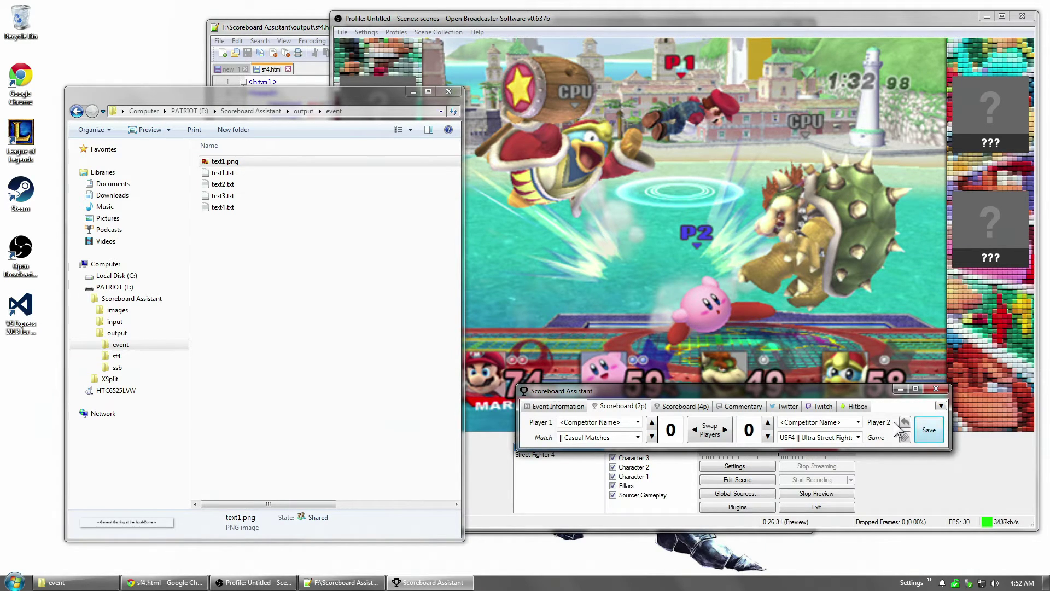
pyautogui.click(284, 27)
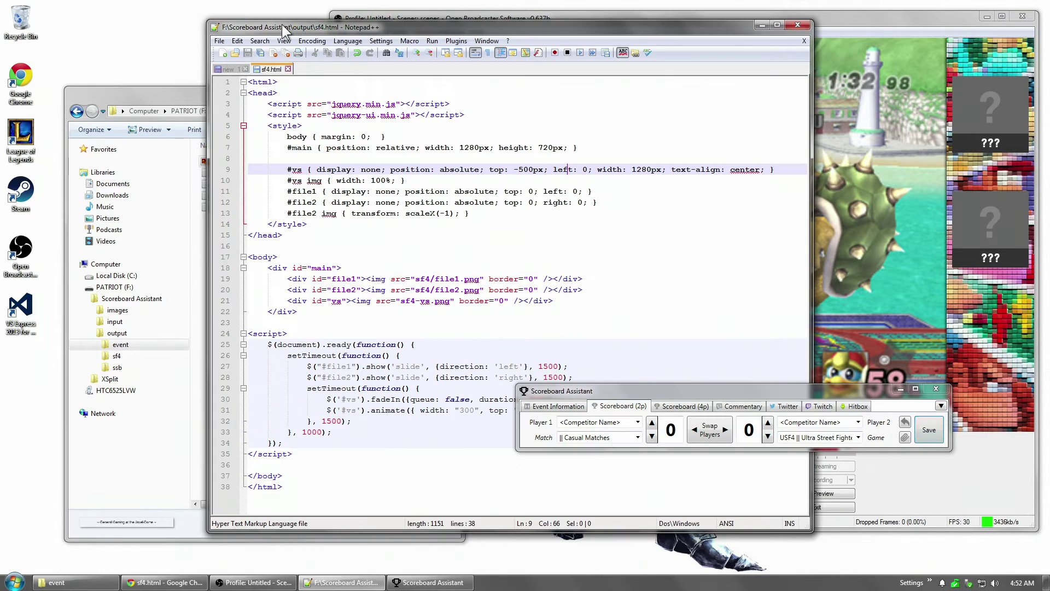
pyautogui.click(230, 70)
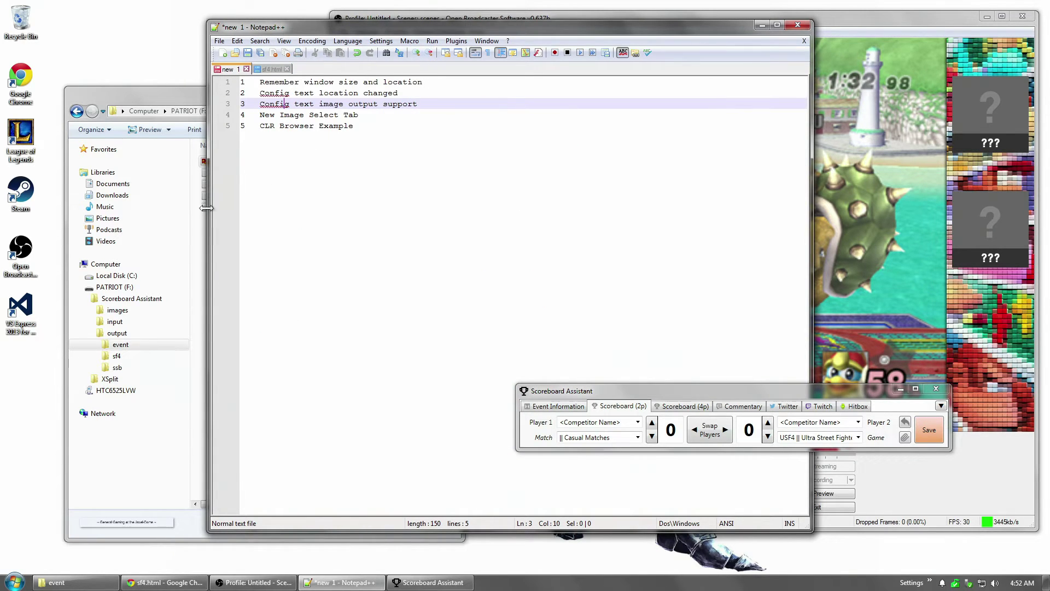
pyautogui.click(205, 241)
pyautogui.click(920, 215)
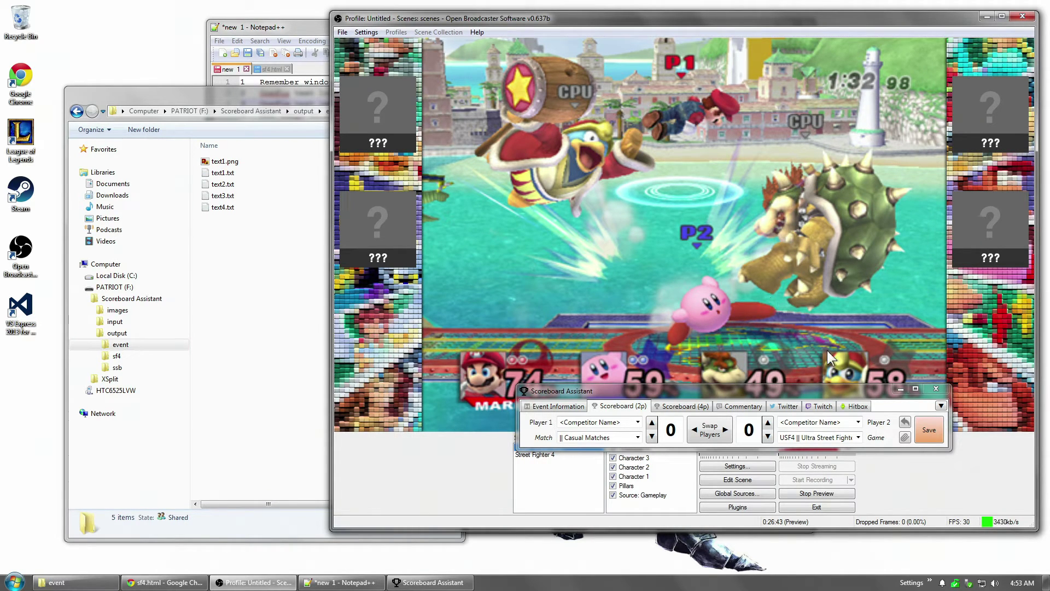
# Step: Add an Image Select tab from the tab-overflow menu and title it SSB
pyautogui.click(941, 407)
pyautogui.moveTo(978, 418)
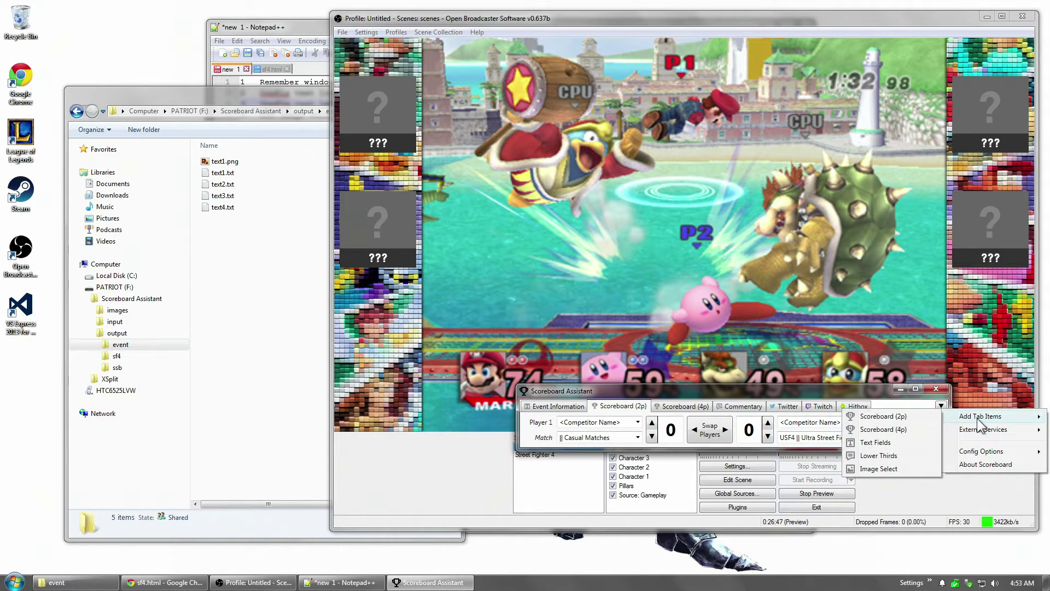
pyautogui.click(891, 471)
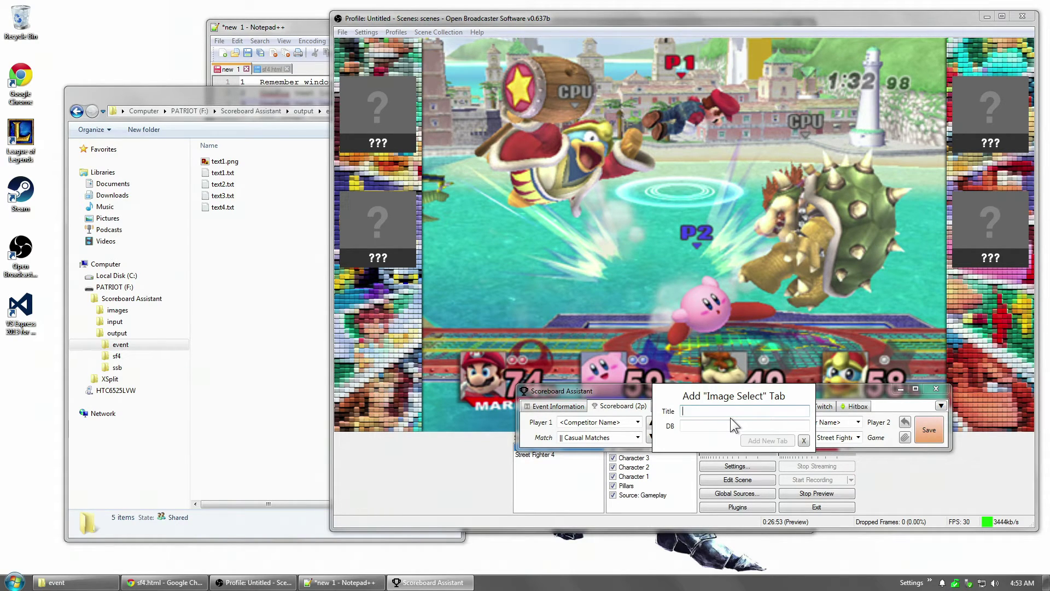
pyautogui.write('SSB')
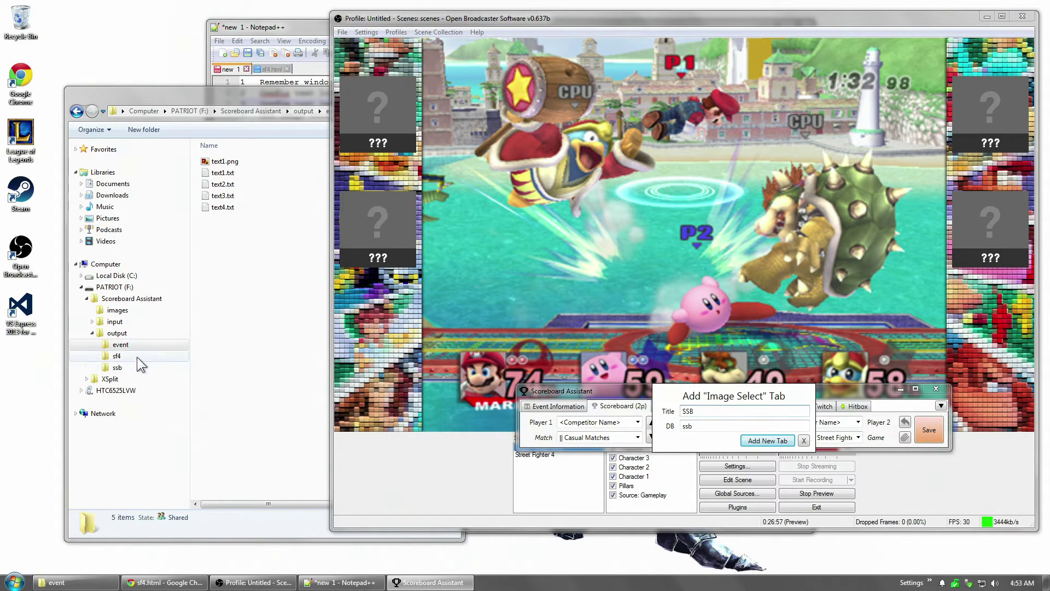
# Step: View the 42 ssb portraits in input\ssb as medium icons, then return to OBS
pyautogui.click(92, 322)
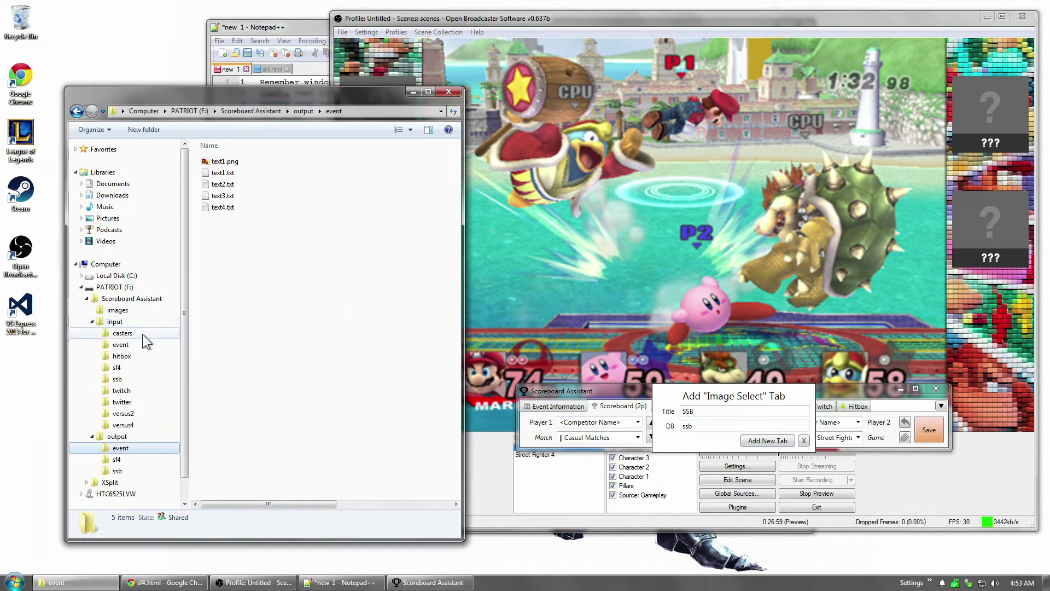
pyautogui.click(130, 377)
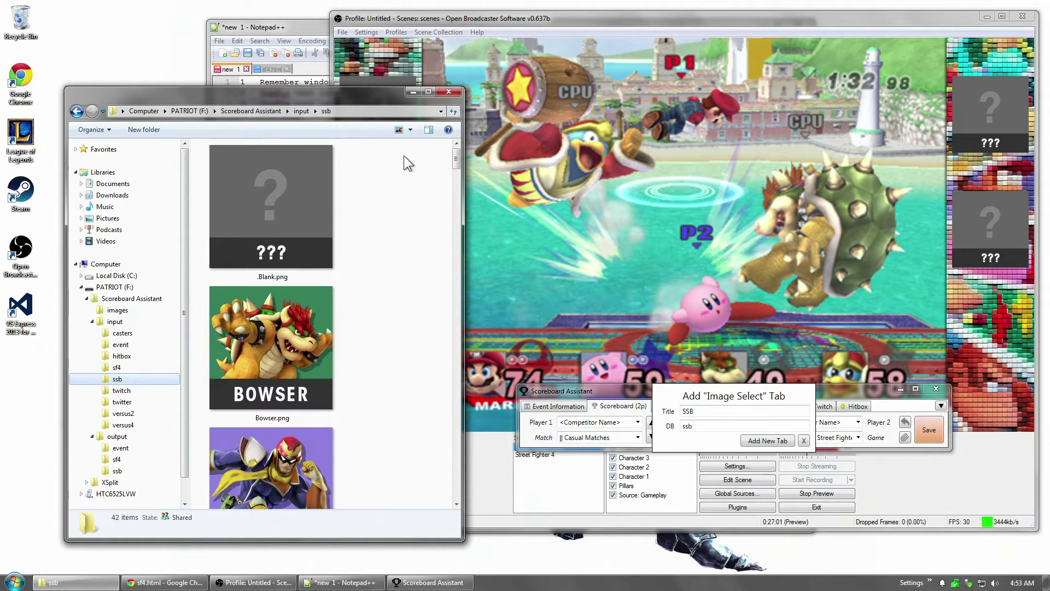
pyautogui.click(410, 129)
pyautogui.click(439, 160)
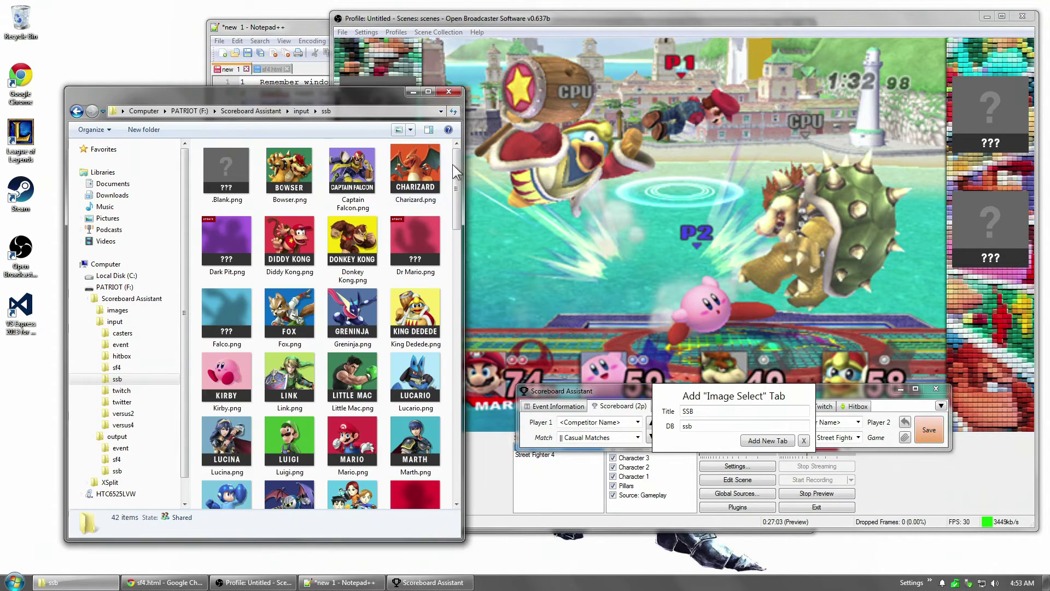
pyautogui.moveTo(455, 162); pyautogui.dragTo(447, 469)
pyautogui.moveTo(457, 431)
pyautogui.mouseDown()
pyautogui.moveTo(462, 241)
pyautogui.moveTo(461, 448)
pyautogui.moveTo(466, 238)
pyautogui.moveTo(455, 474)
pyautogui.mouseUp()
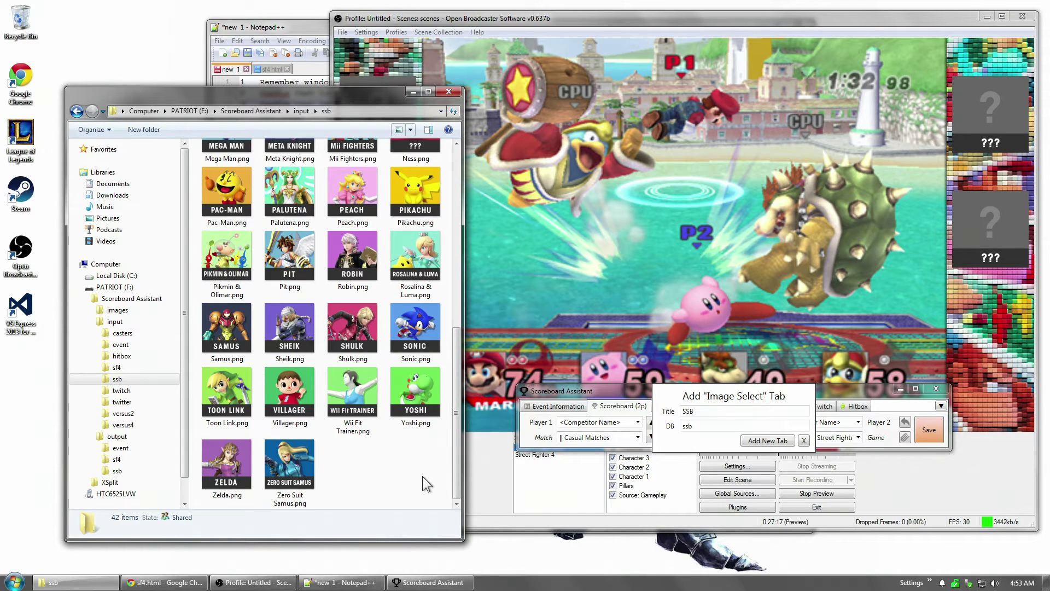
pyautogui.click(519, 313)
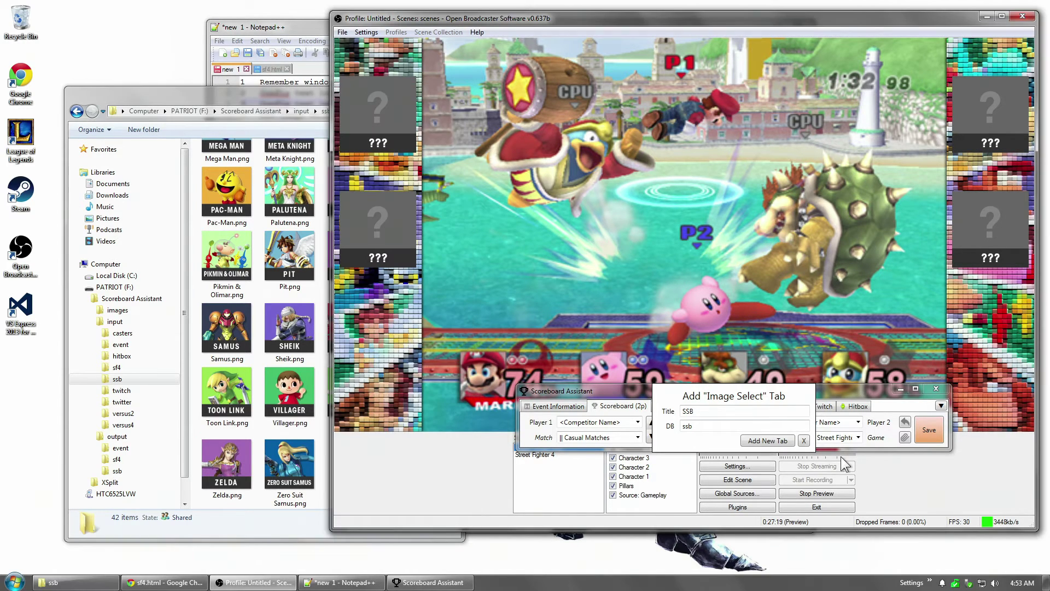
# Step: Create the SSB tab, browse its first two character lists, and move the window over the preview
pyautogui.click(772, 441)
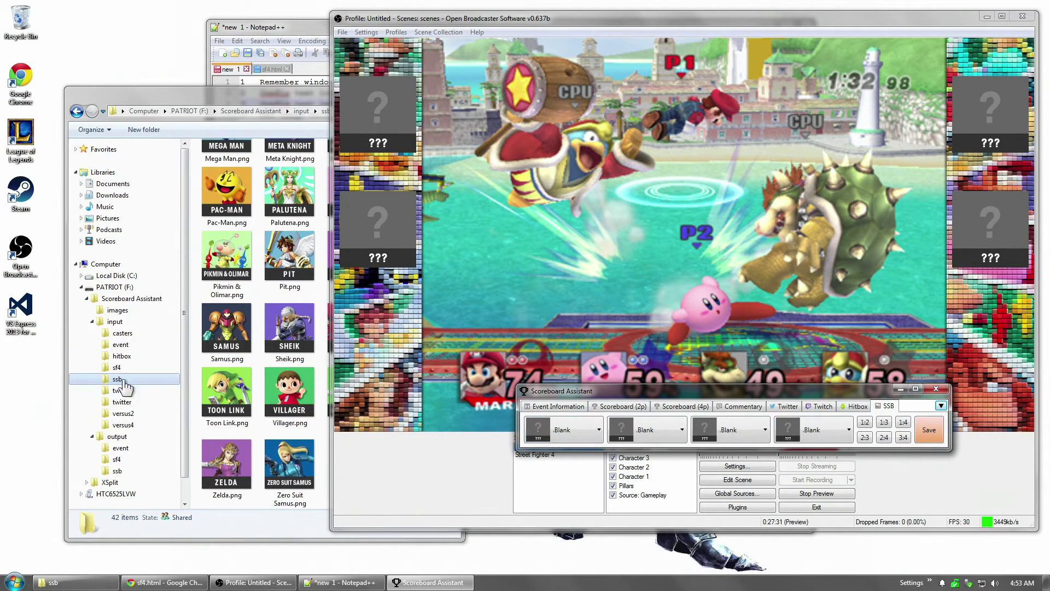
pyautogui.click(601, 430)
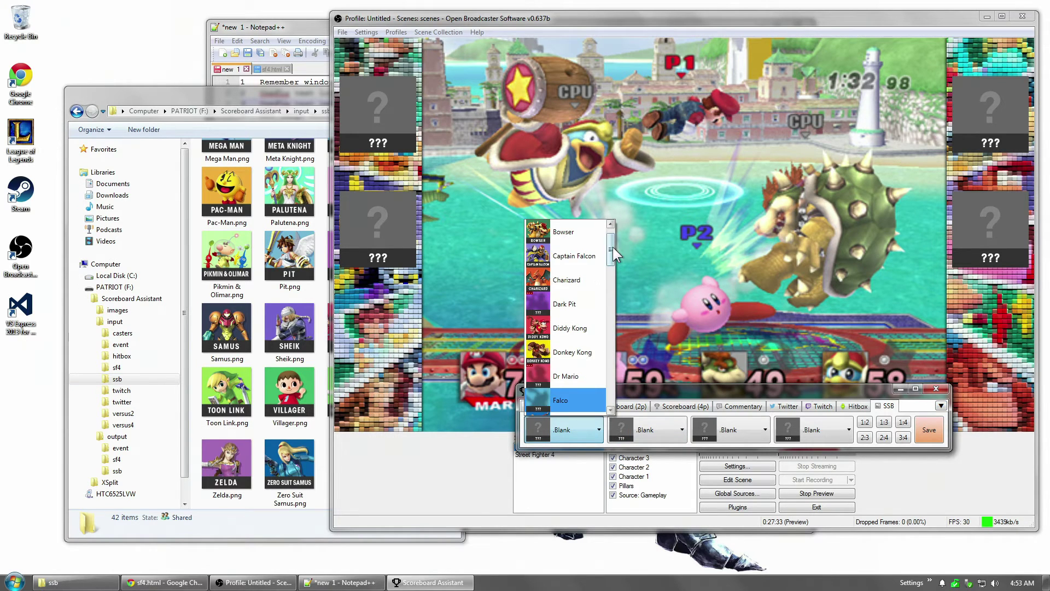
pyautogui.moveTo(613, 247)
pyautogui.mouseDown()
pyautogui.moveTo(608, 417)
pyautogui.moveTo(613, 234)
pyautogui.mouseUp()
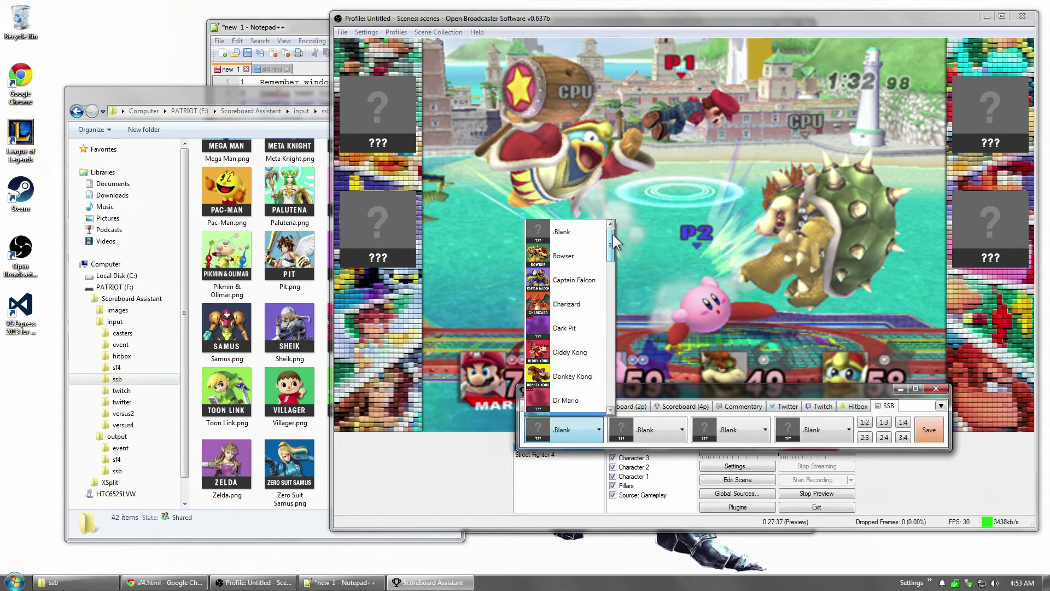
pyautogui.click(675, 438)
pyautogui.click(674, 435)
pyautogui.moveTo(694, 251); pyautogui.dragTo(695, 408)
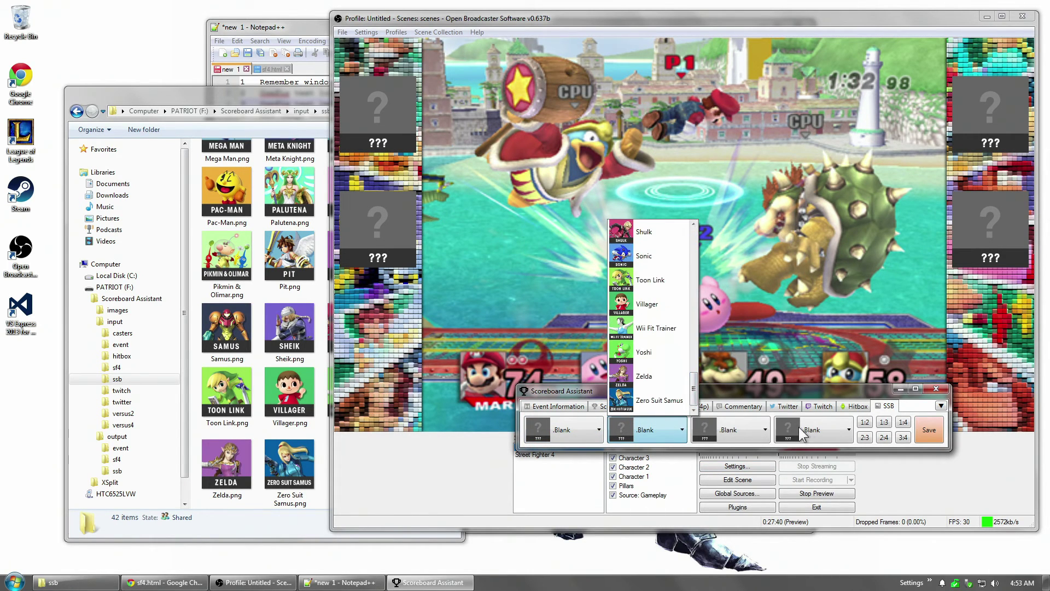
pyautogui.click(783, 391)
pyautogui.moveTo(759, 394); pyautogui.dragTo(709, 267)
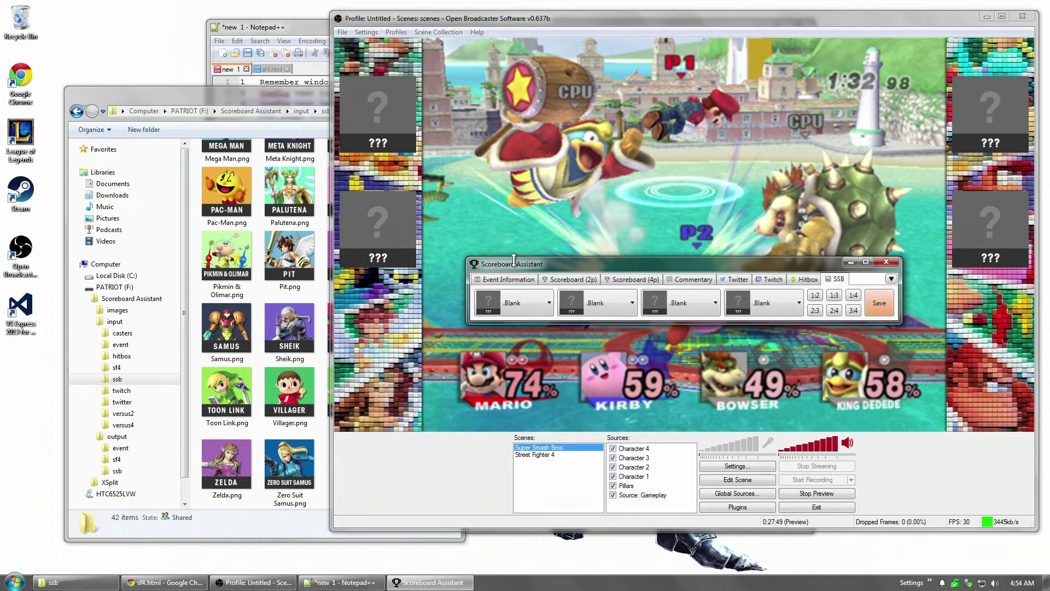
# Step: Choose Mario and Kirby as the first two SSB characters
pyautogui.click(545, 304)
pyautogui.moveTo(560, 338); pyautogui.dragTo(554, 415)
pyautogui.click(524, 357)
pyautogui.click(623, 305)
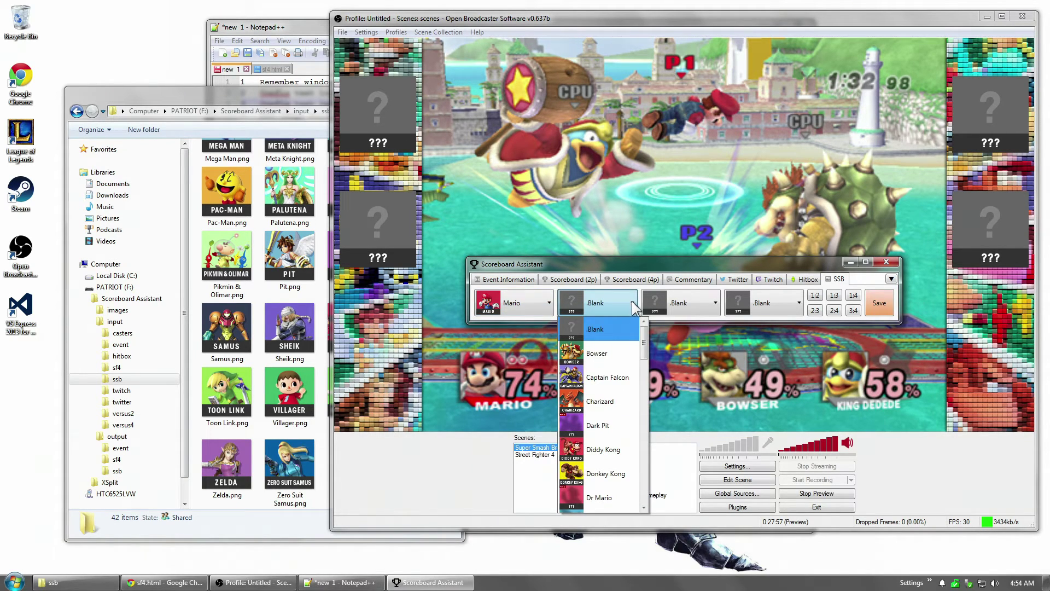
pyautogui.click(635, 266)
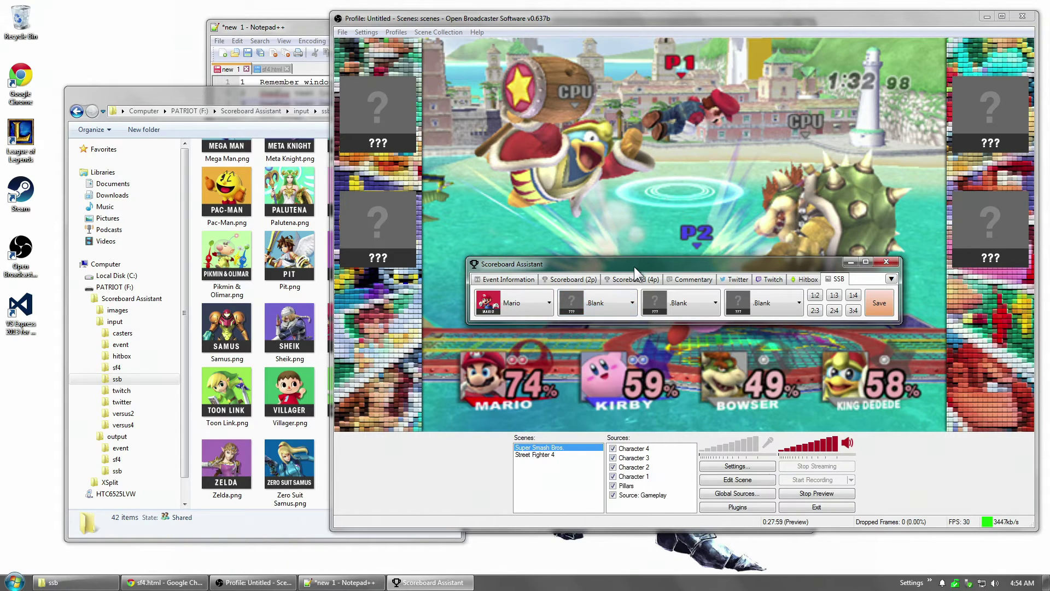
pyautogui.click(618, 305)
pyautogui.click(642, 396)
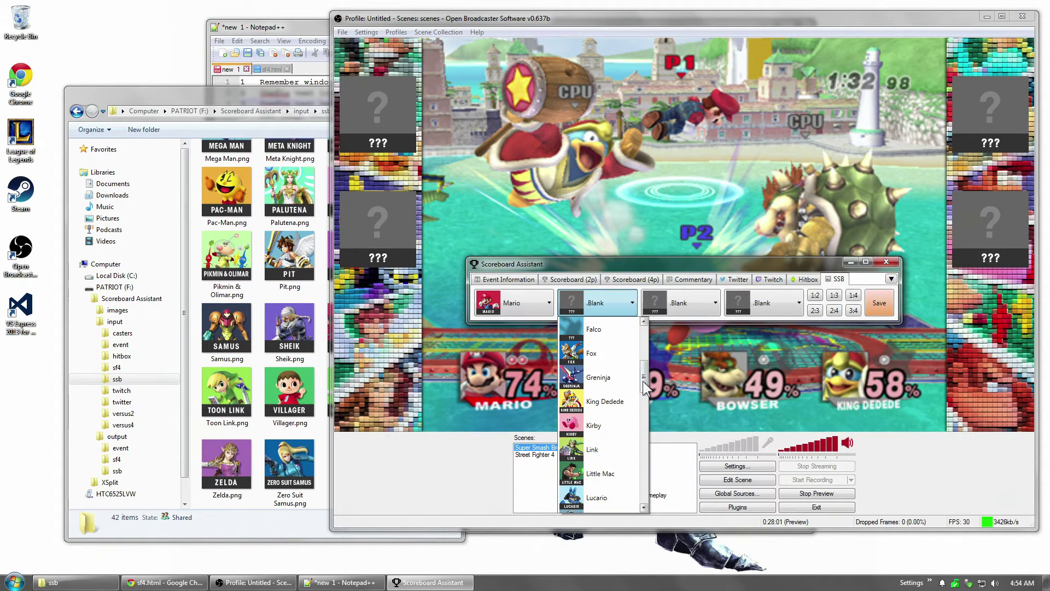
pyautogui.click(606, 429)
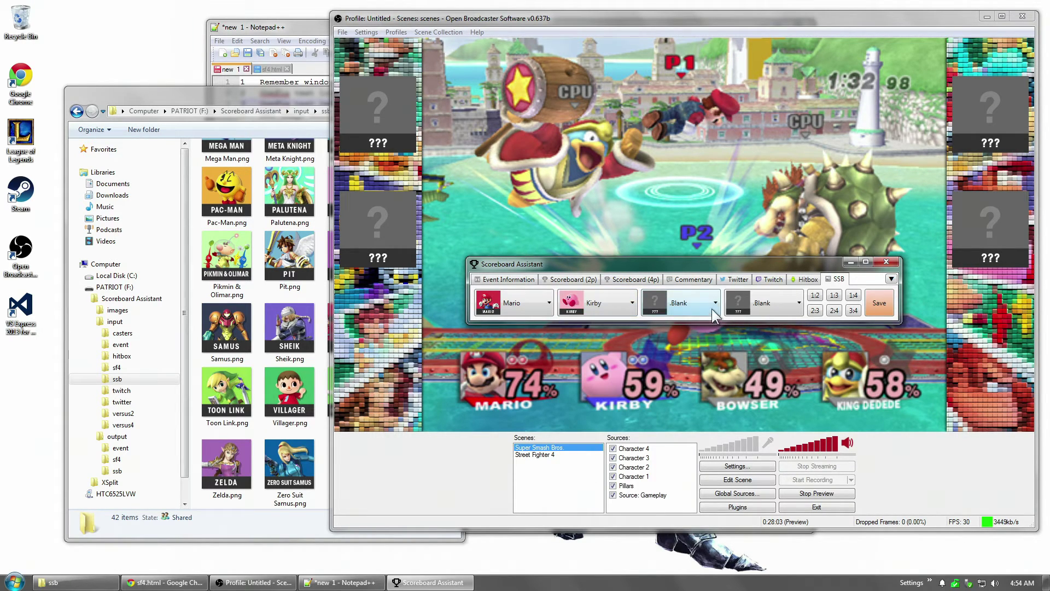
# Step: Choose Bowser and King Dedede for the last two slots and save them to the overlay
pyautogui.click(714, 307)
pyautogui.click(693, 350)
pyautogui.click(786, 308)
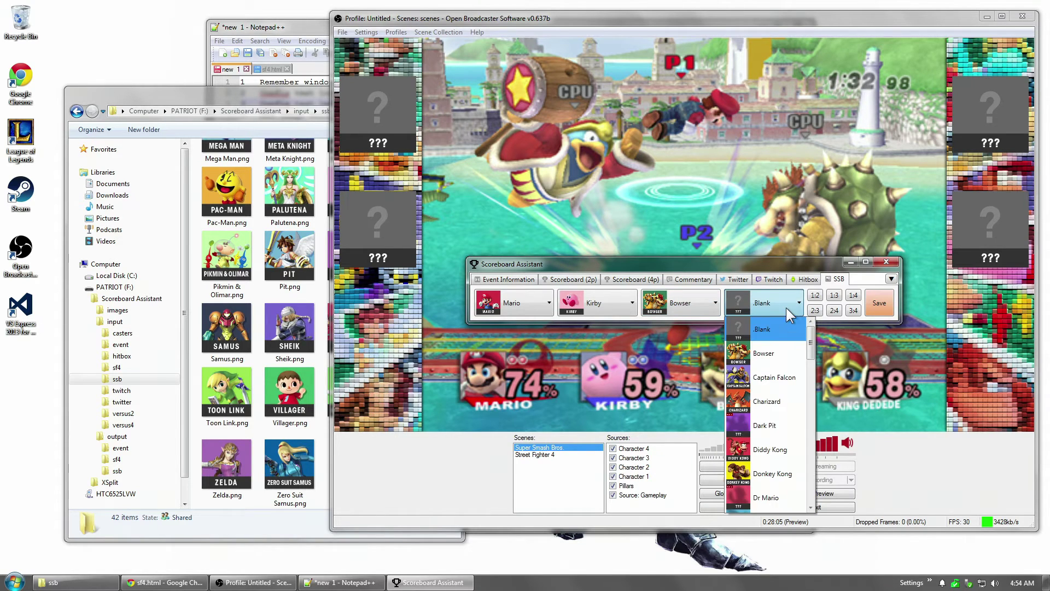
pyautogui.click(811, 361)
pyautogui.click(790, 395)
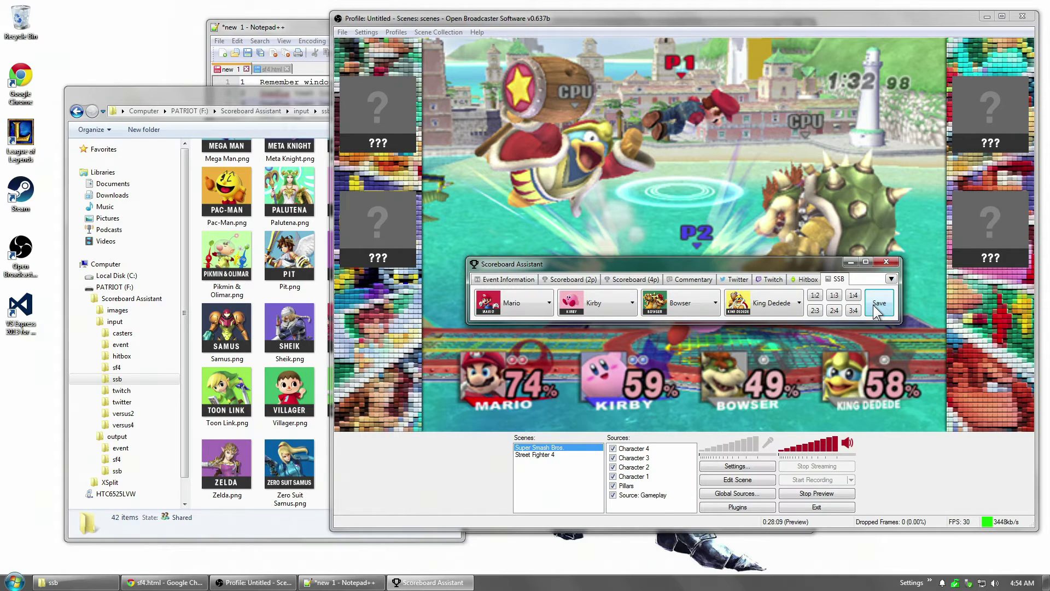
pyautogui.click(876, 304)
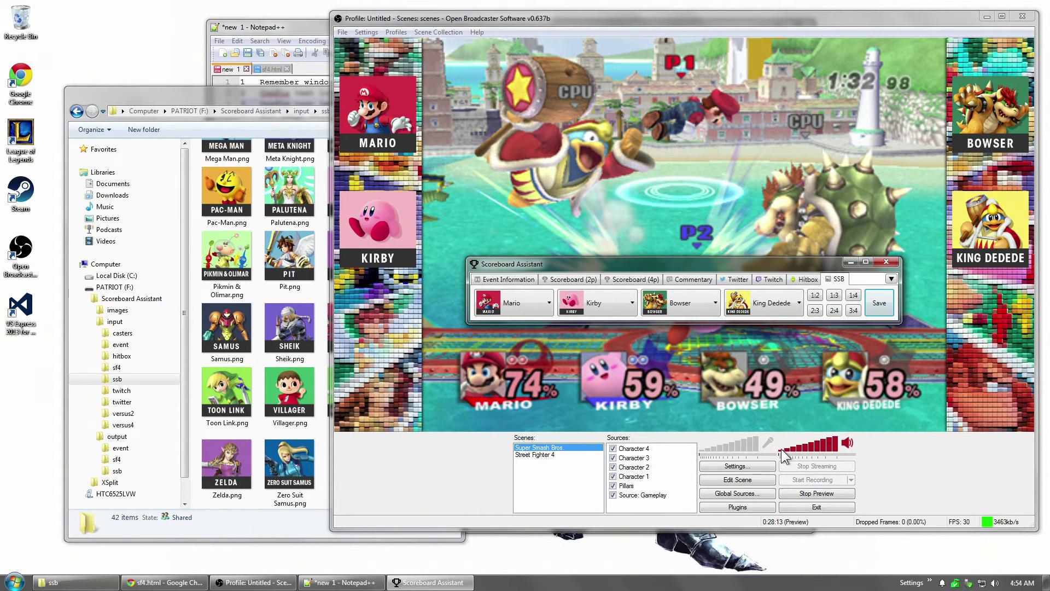
# Step: Open the Character 1 image properties (output\ssb\file1.png) and move the Scoreboard Assistant window down
pyautogui.doubleClick(665, 477)
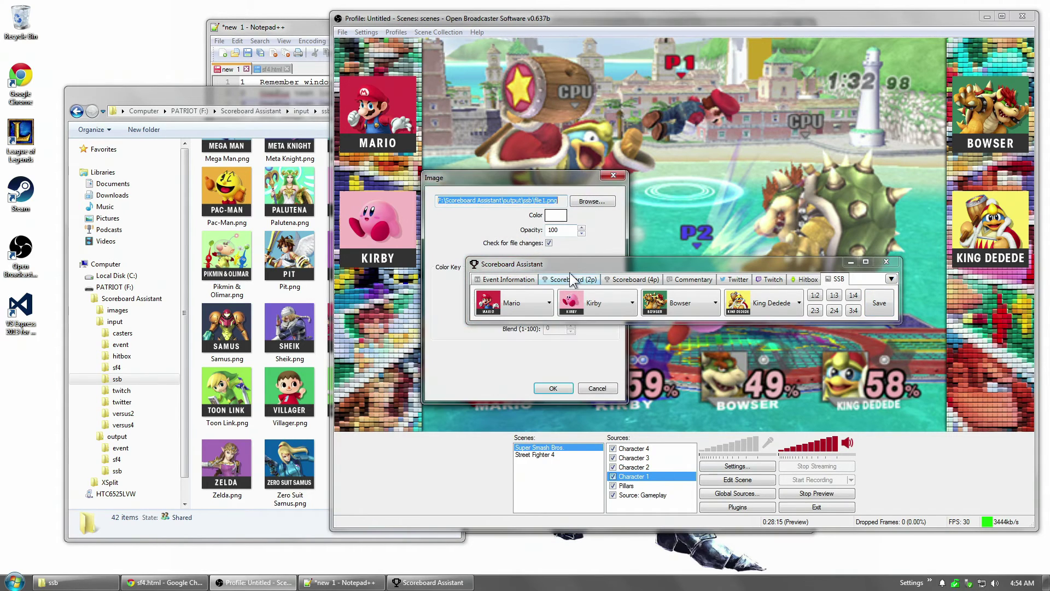
pyautogui.moveTo(570, 268); pyautogui.dragTo(556, 446)
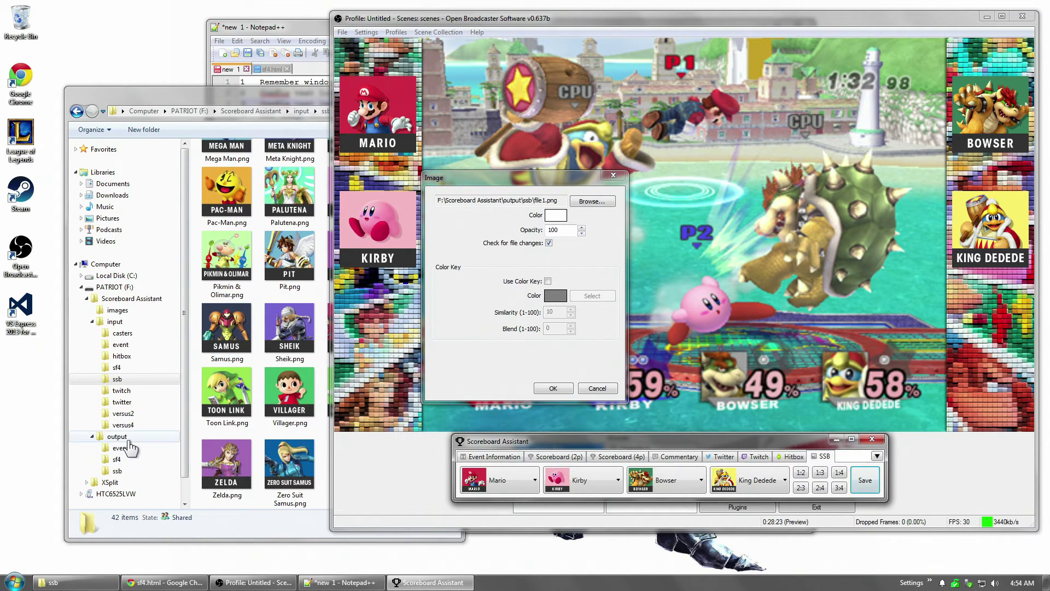
# Step: Open the output\ssb folder and inspect the details of file1.png, file2.png and file3.png
pyautogui.click(123, 471)
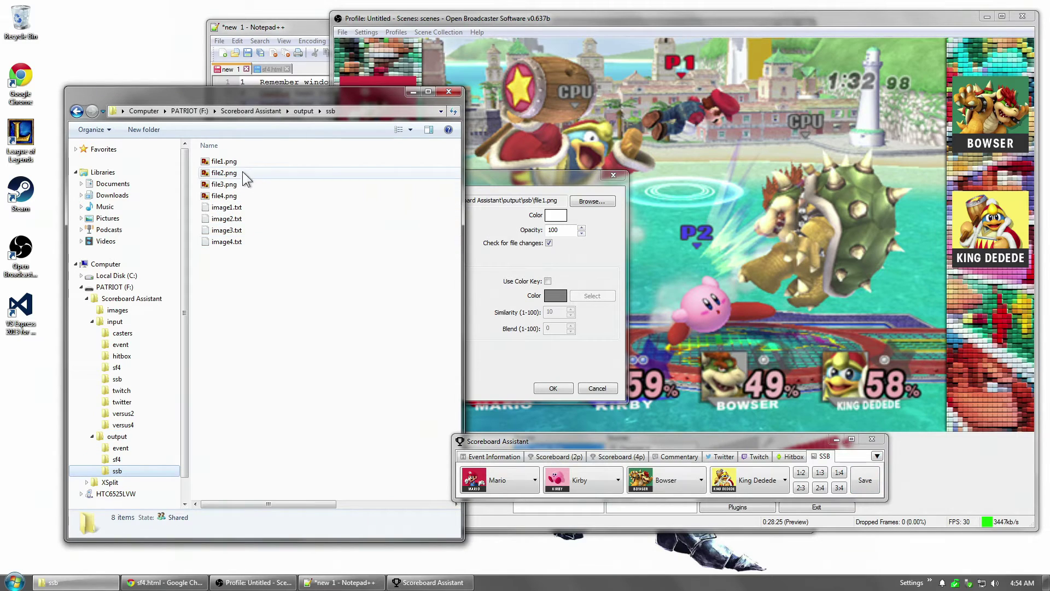
pyautogui.click(226, 162)
pyautogui.click(225, 173)
pyautogui.click(227, 184)
pyautogui.click(270, 274)
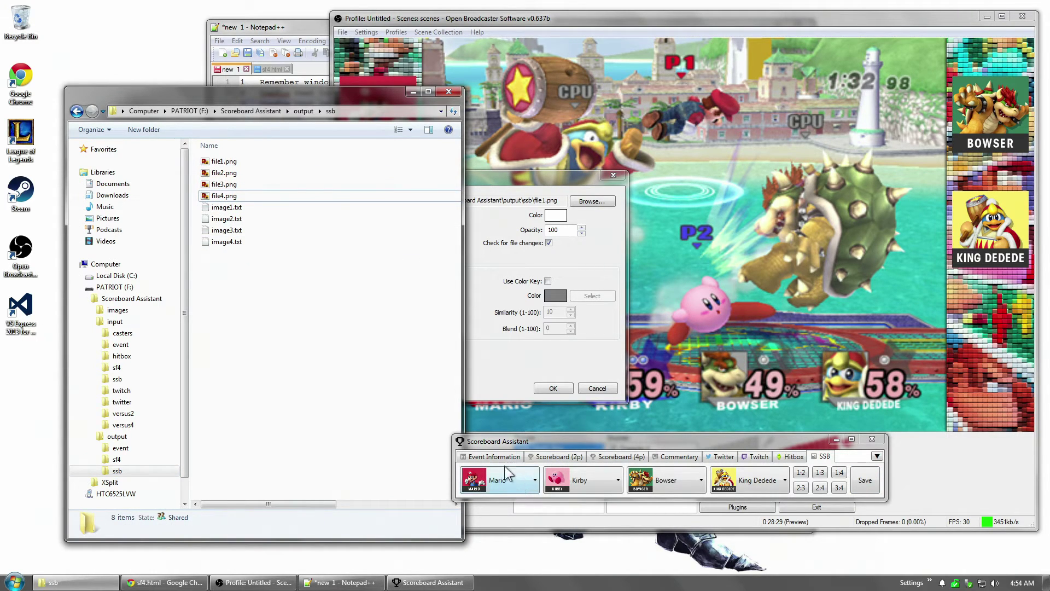
# Step: Open image1.txt in Notepad++ to confirm it reads Mario, then close it
pyautogui.click(236, 212)
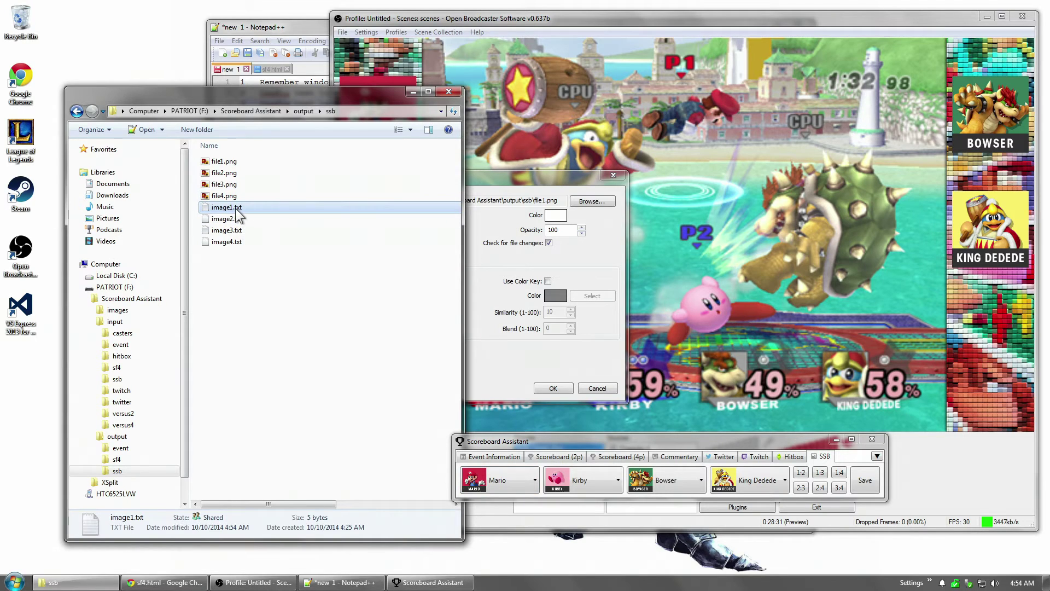
pyautogui.doubleClick(237, 211)
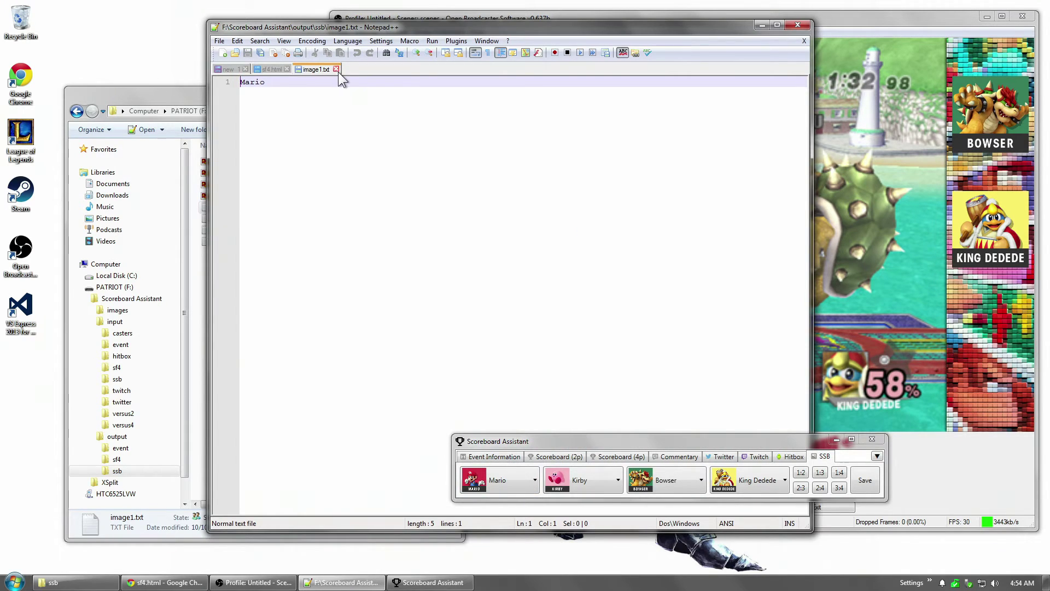
pyautogui.click(336, 69)
pyautogui.click(228, 70)
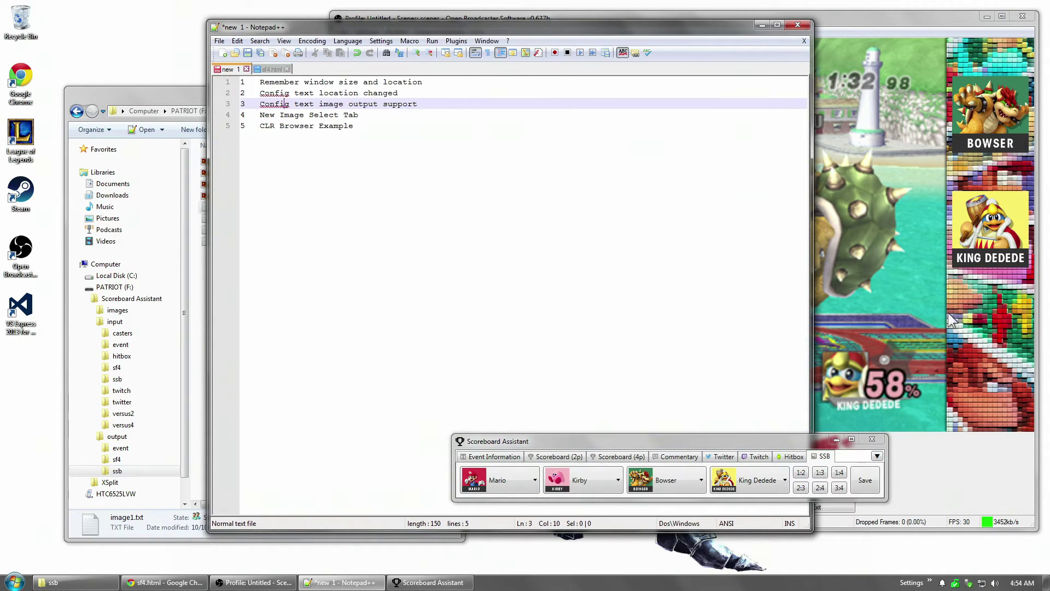
# Step: Return to OBS and close the Character 1 image properties with OK
pyautogui.click(952, 320)
pyautogui.click(203, 394)
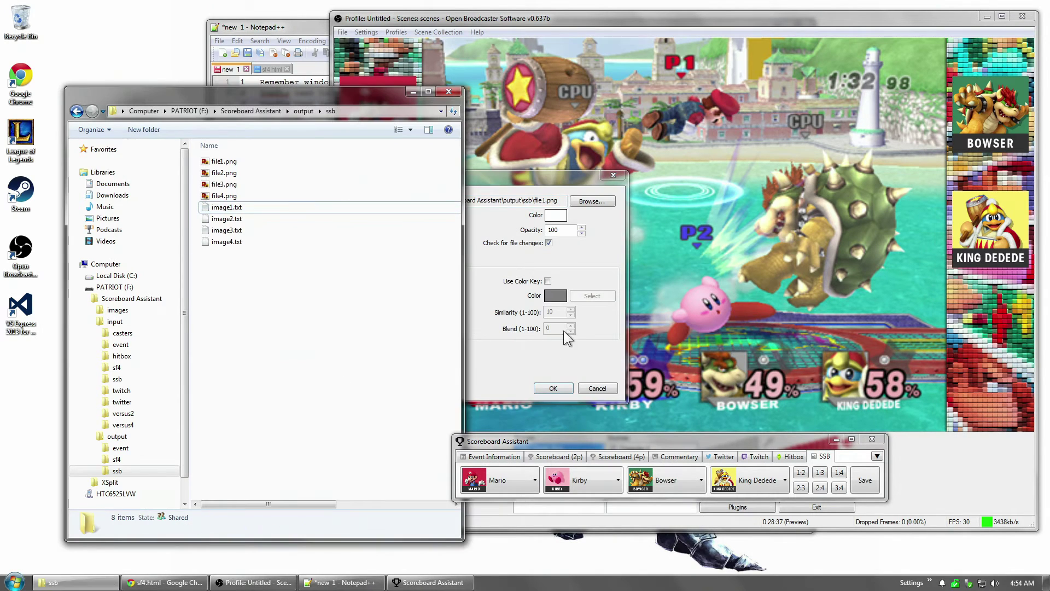
pyautogui.click(583, 389)
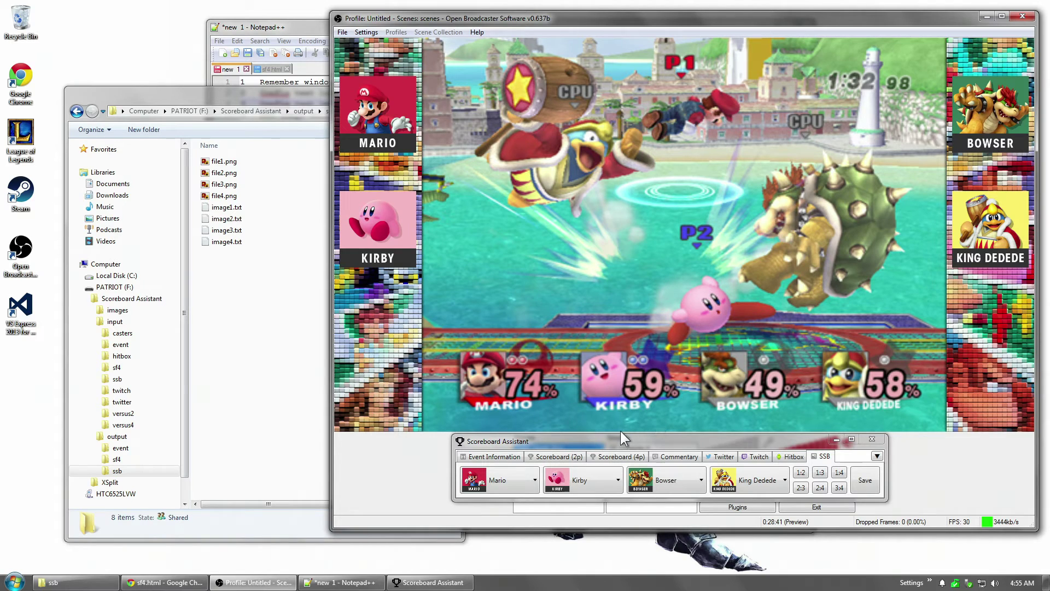
# Step: Swap SSB players into King Dedede, Mario, Kirby, Bowser order, save, and recenter the window
pyautogui.click(820, 488)
pyautogui.click(801, 488)
pyautogui.click(801, 472)
pyautogui.click(820, 472)
pyautogui.click(839, 488)
pyautogui.click(865, 480)
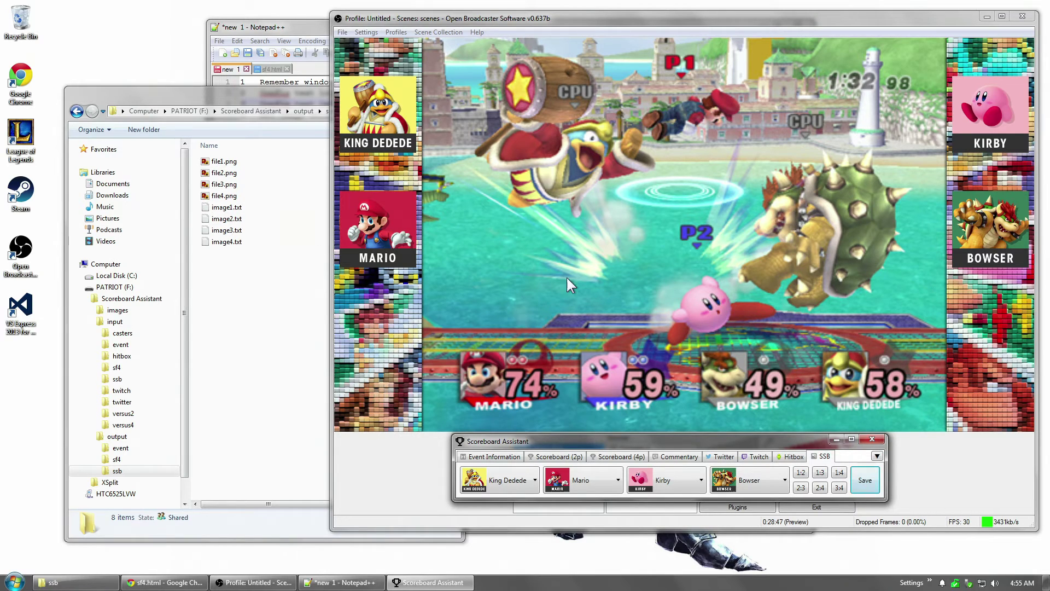
pyautogui.moveTo(691, 442); pyautogui.dragTo(701, 277)
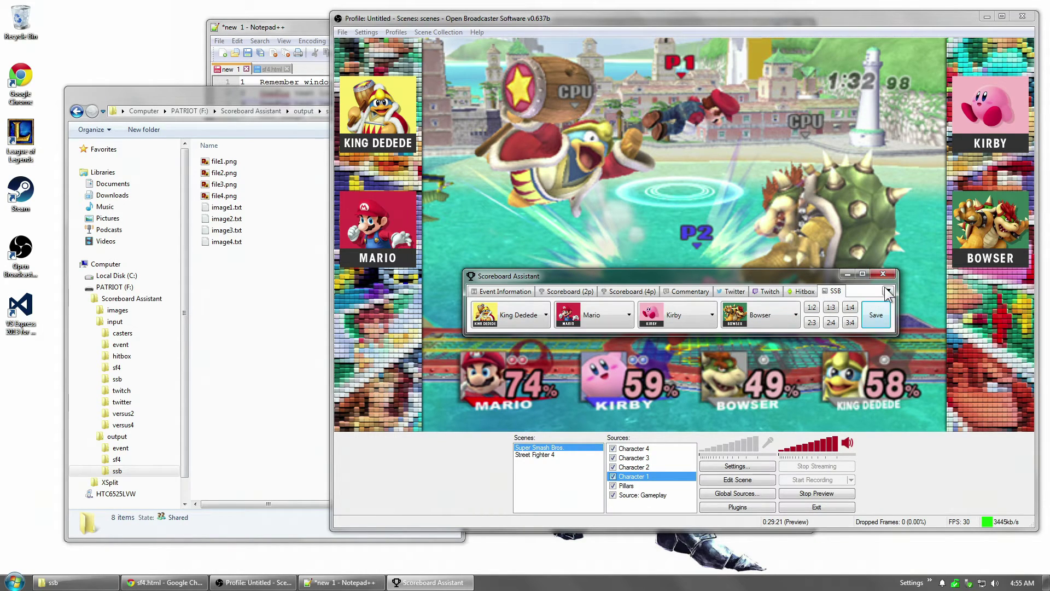
# Step: Add a new SF4 image-select tab from the options menu, creating four Abel character pickers
pyautogui.click(886, 291)
pyautogui.moveTo(919, 295)
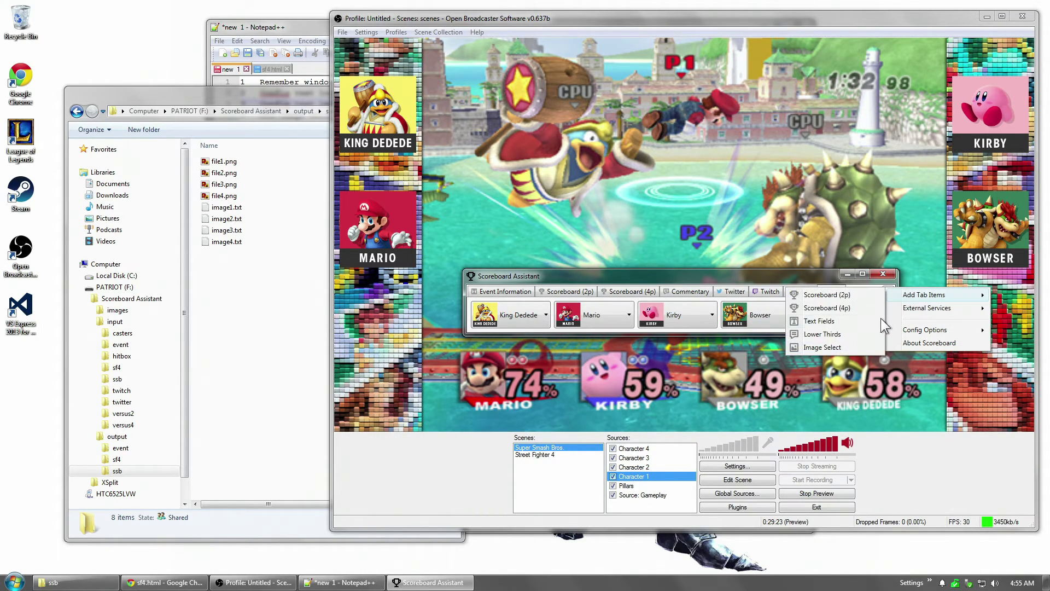
pyautogui.click(855, 342)
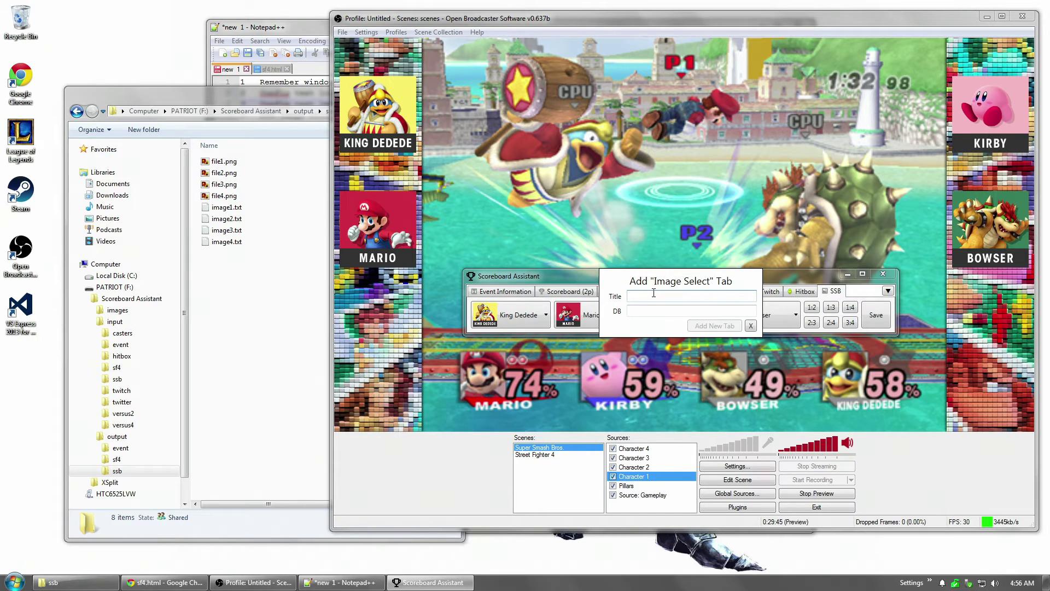
pyautogui.write('SS')
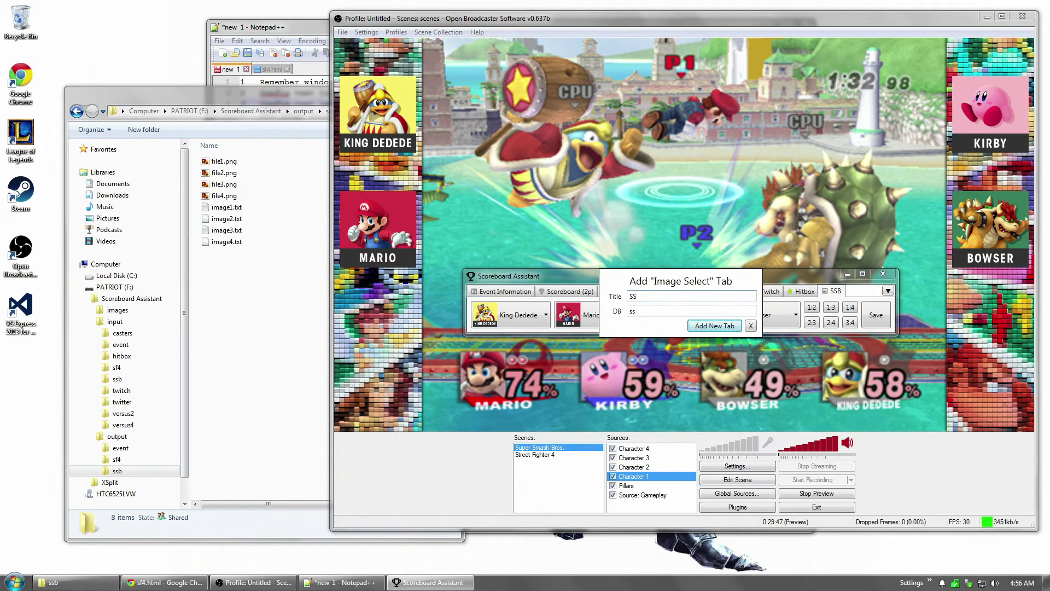
pyautogui.write('4')
pyautogui.click(712, 327)
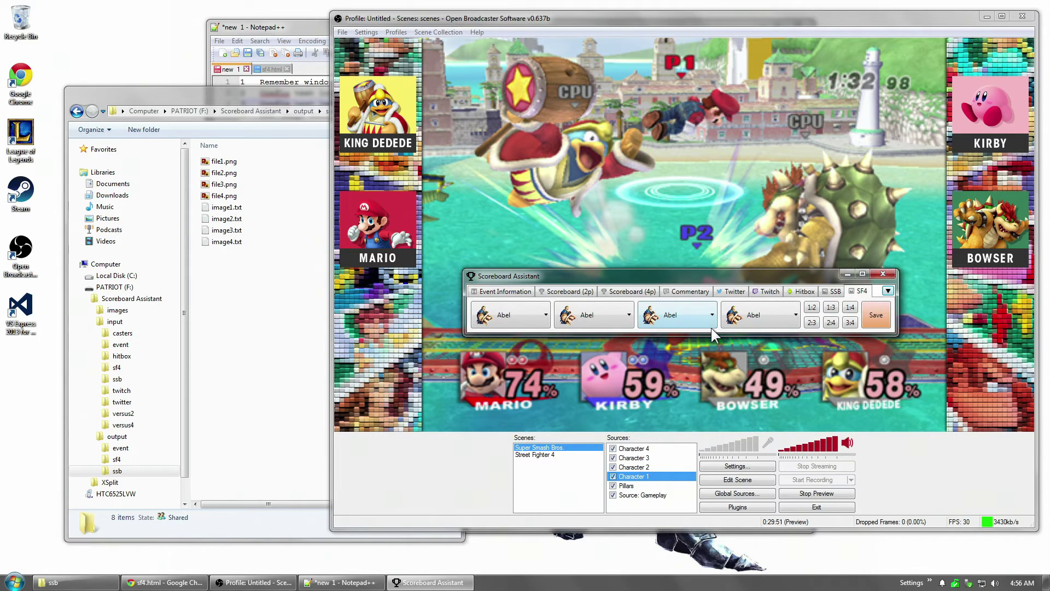
# Step: Open the input\sf4 folder of character portraits in Explorer
pyautogui.click(121, 368)
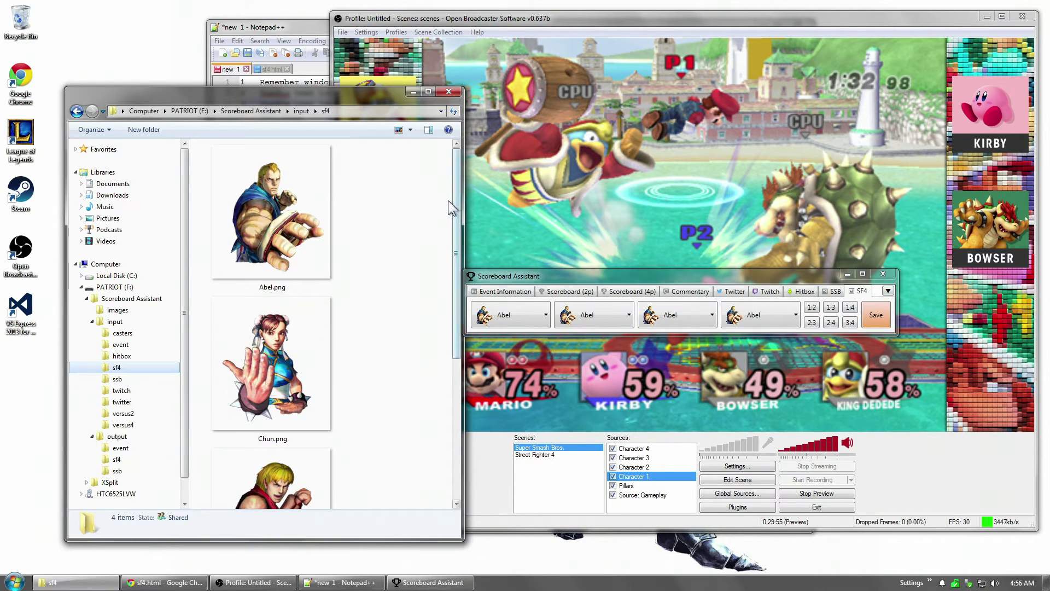
pyautogui.moveTo(454, 201); pyautogui.dragTo(440, 144)
pyautogui.click(534, 162)
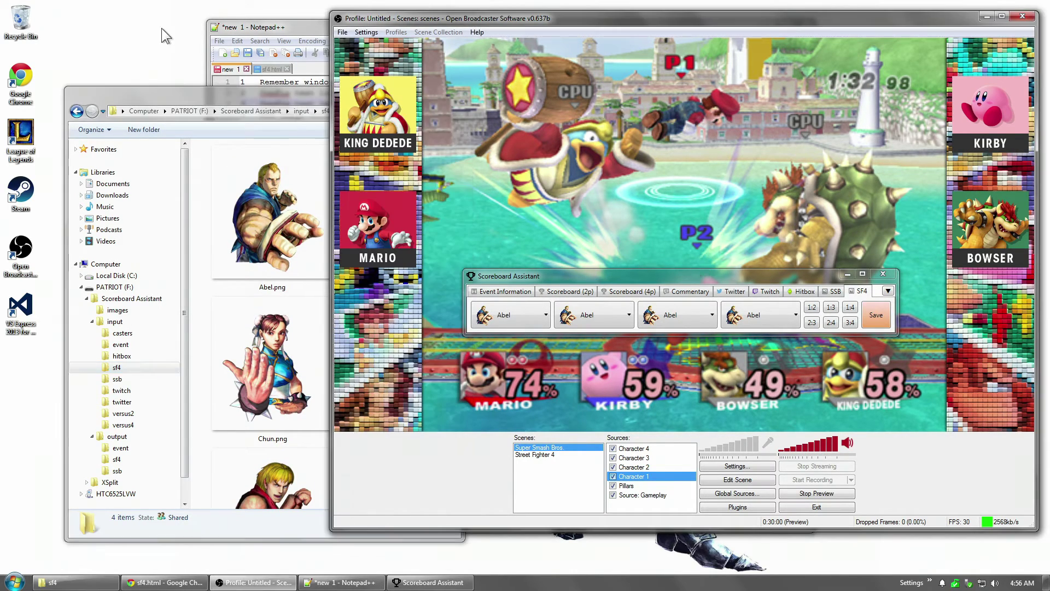
# Step: Show sf4.html in Notepad++, select its slide-in animation script, and compare with the Chrome preview
pyautogui.click(261, 67)
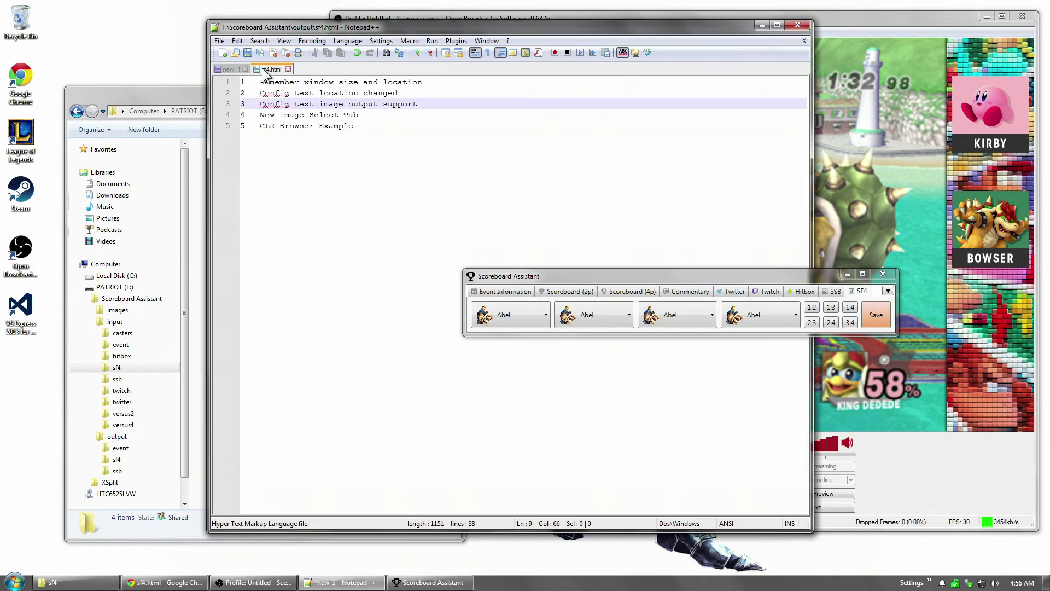
pyautogui.click(848, 274)
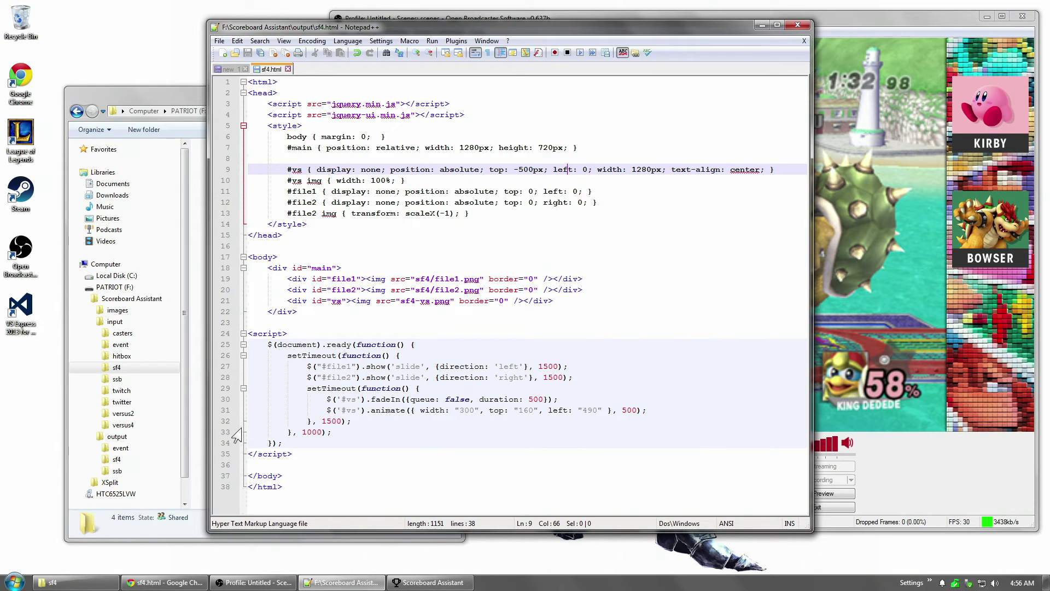
pyautogui.moveTo(297, 455); pyautogui.dragTo(249, 323)
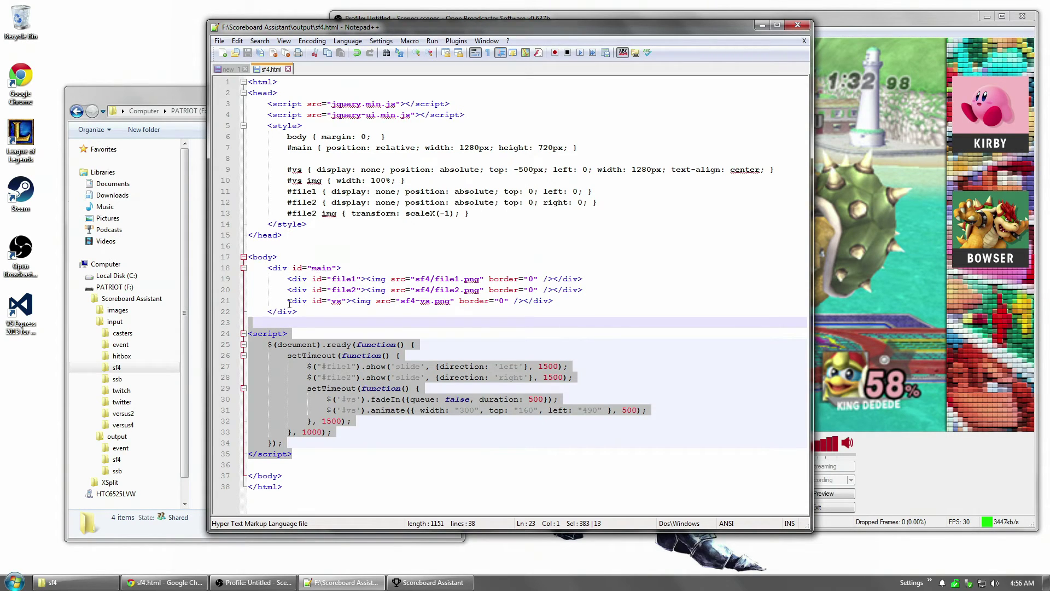
pyautogui.click(153, 584)
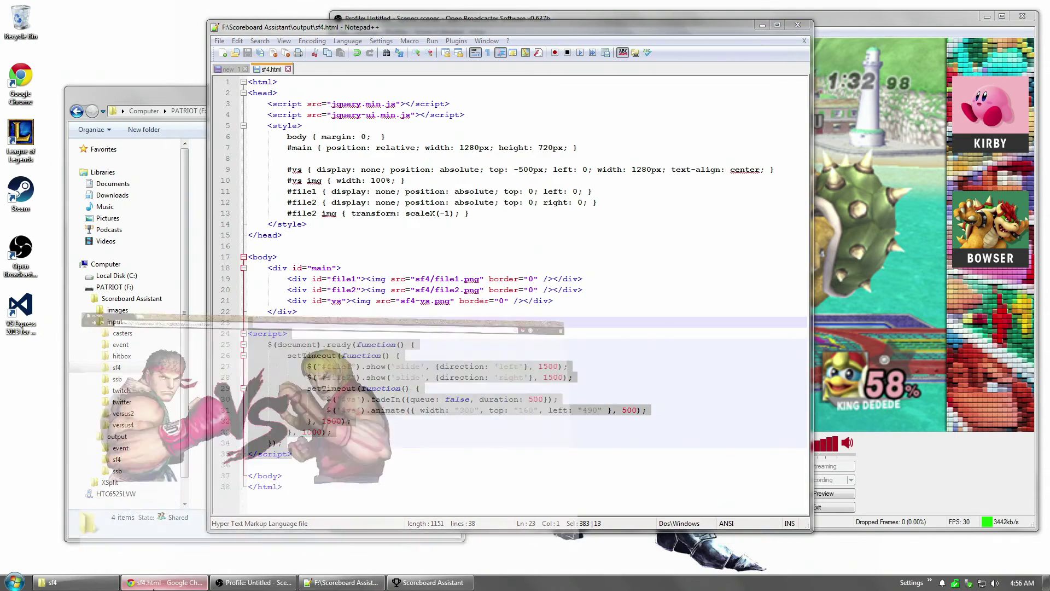
pyautogui.click(348, 584)
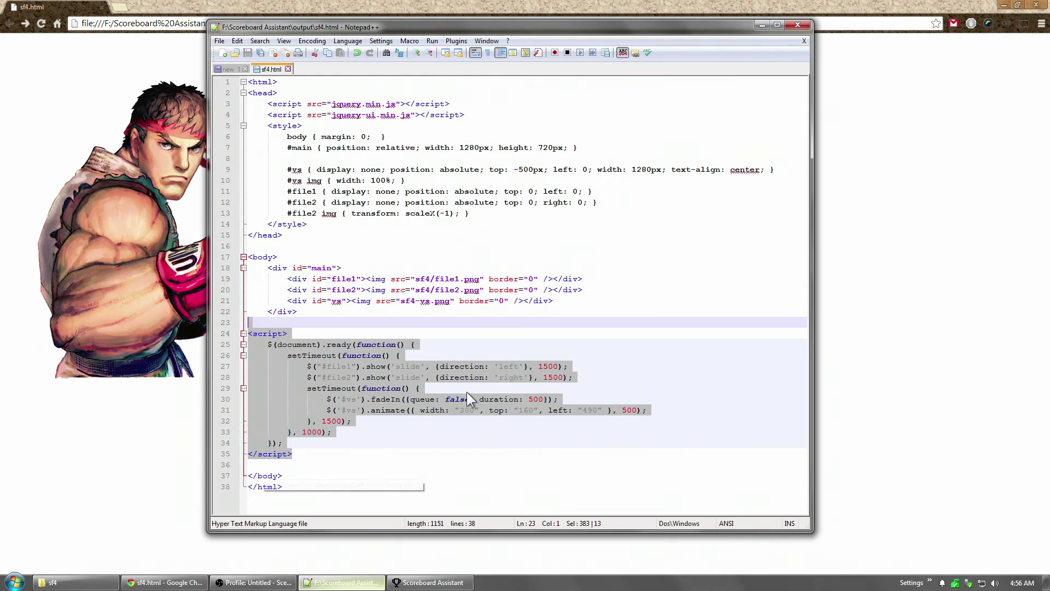
pyautogui.click(317, 267)
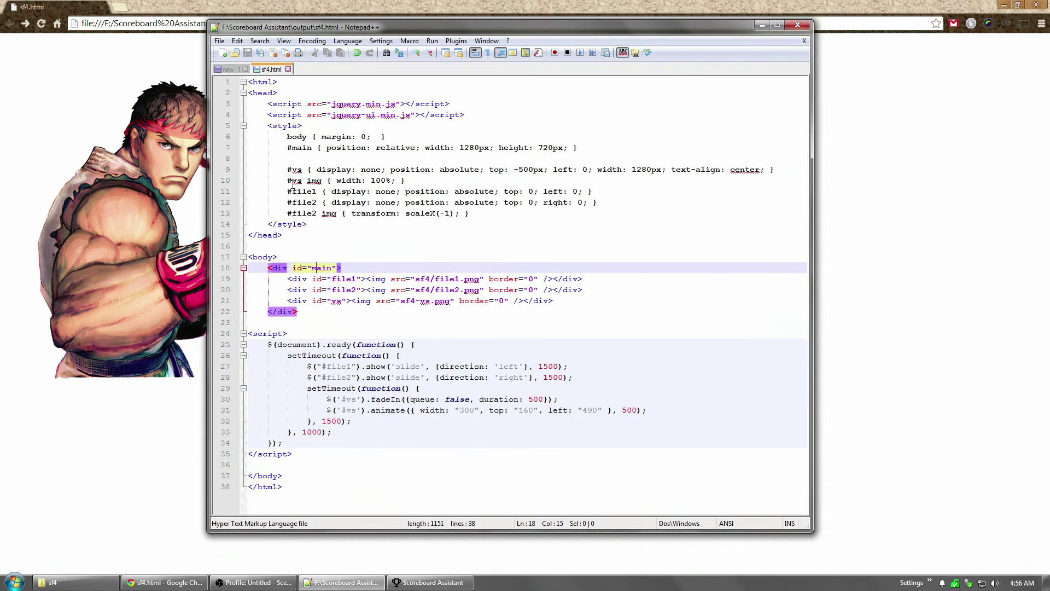
pyautogui.click(510, 147)
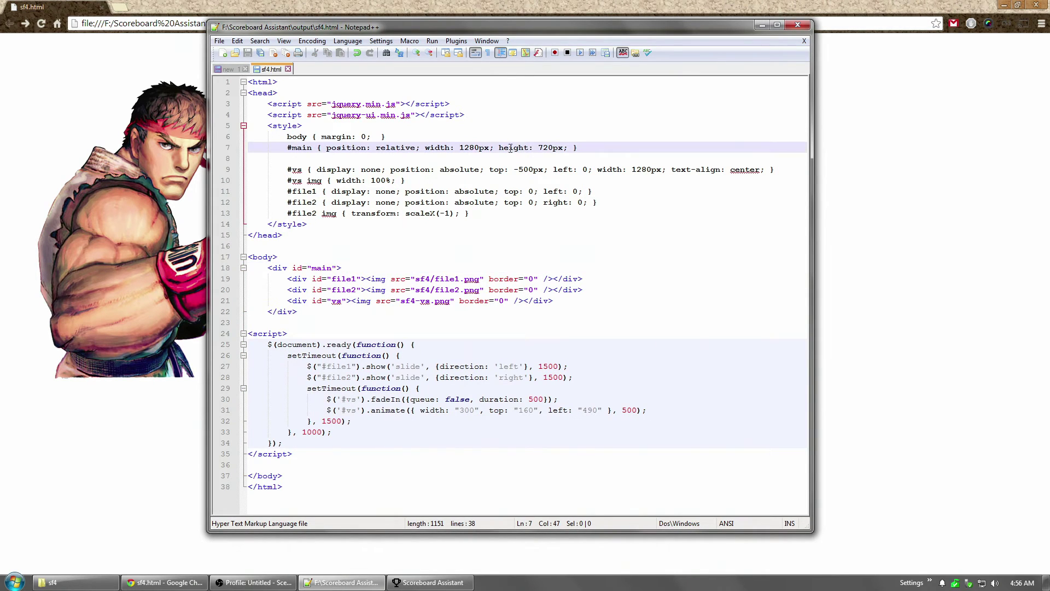
pyautogui.hotkey('alt', 'Tab')
pyautogui.hotkey('ctrl', 'a')
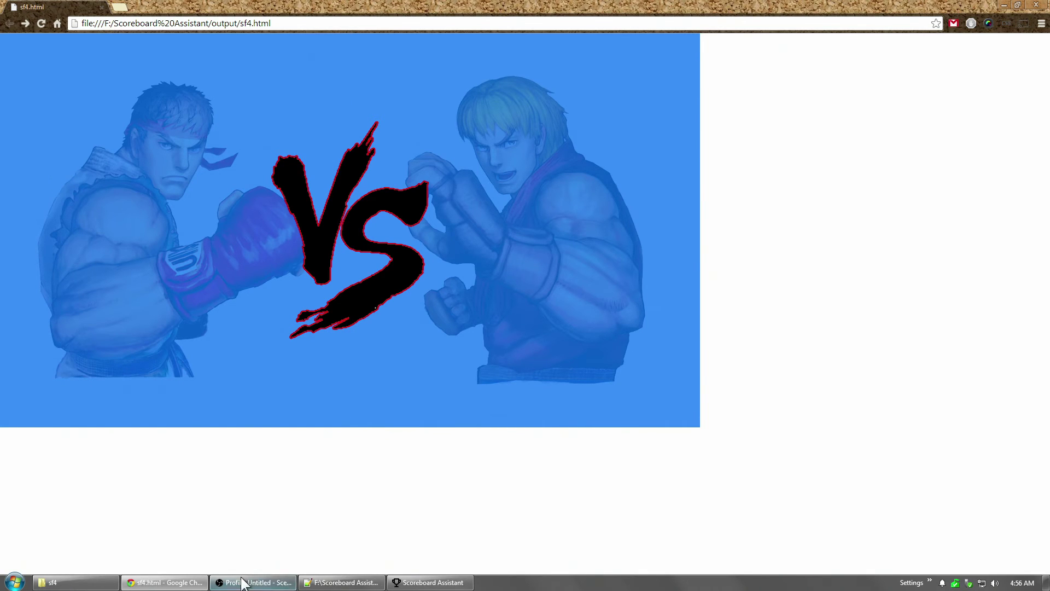
pyautogui.hotkey('alt', 'Tab')
pyautogui.click(346, 278)
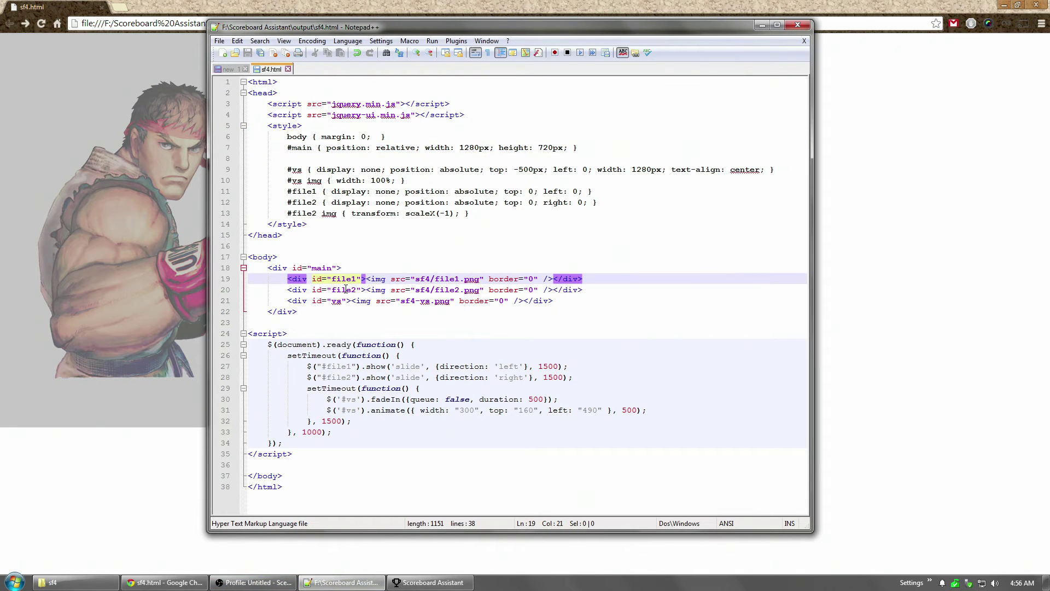
pyautogui.click(345, 290)
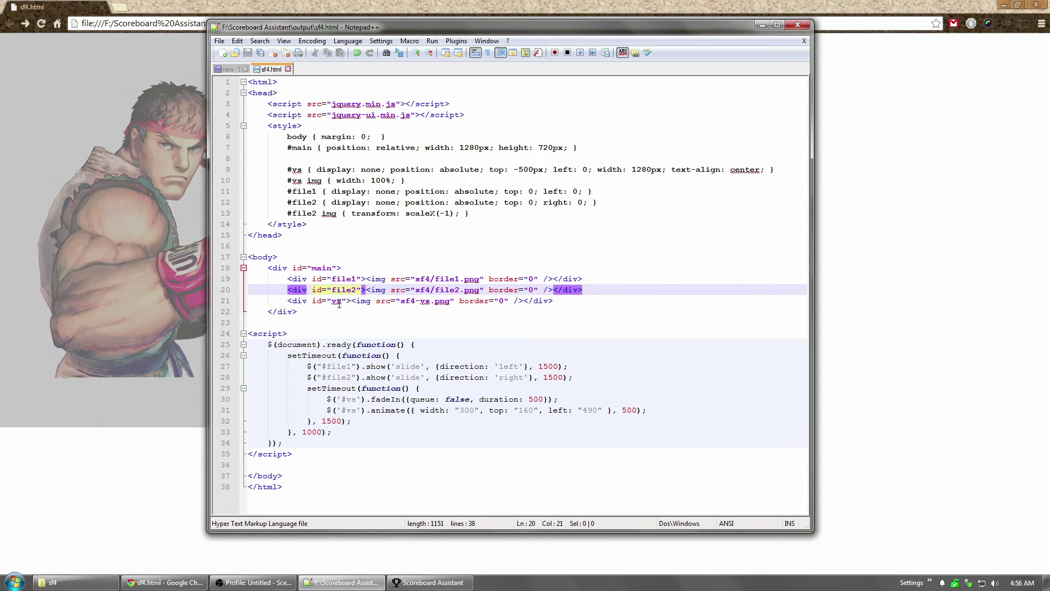
pyautogui.click(337, 301)
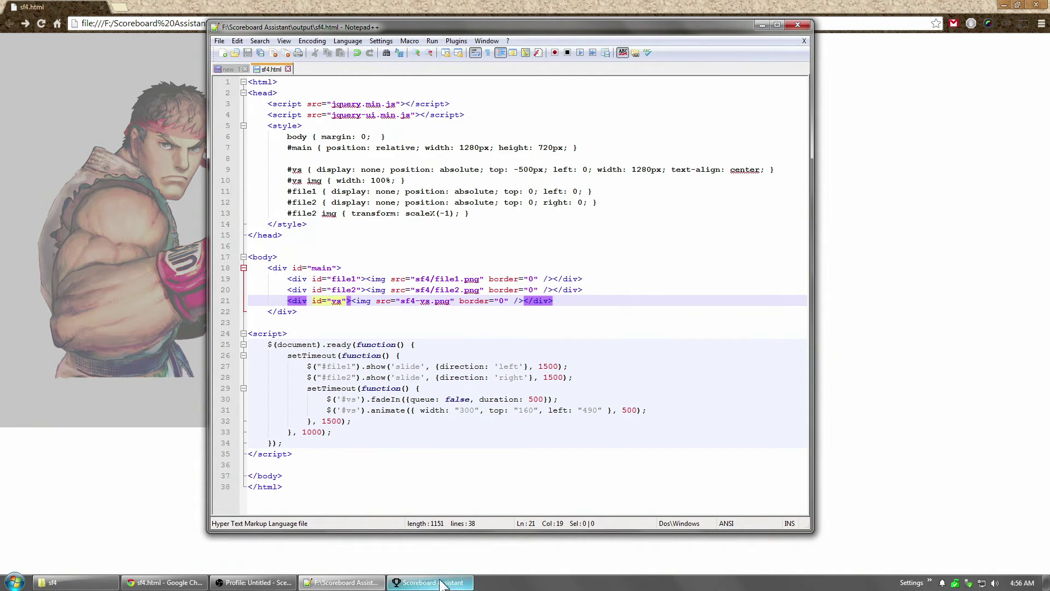
pyautogui.click(407, 582)
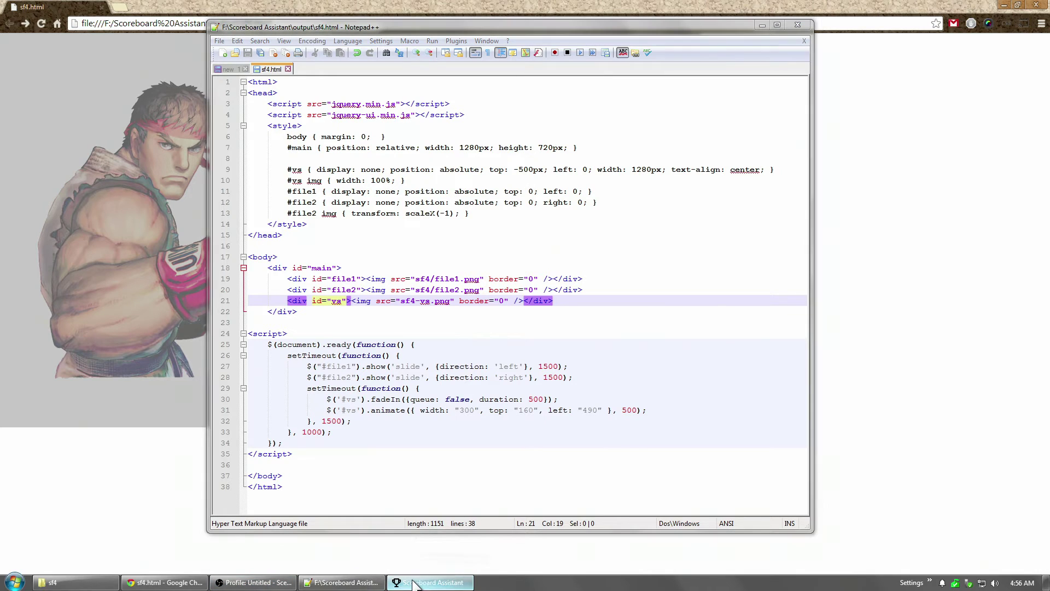
pyautogui.click(514, 316)
pyautogui.click(612, 314)
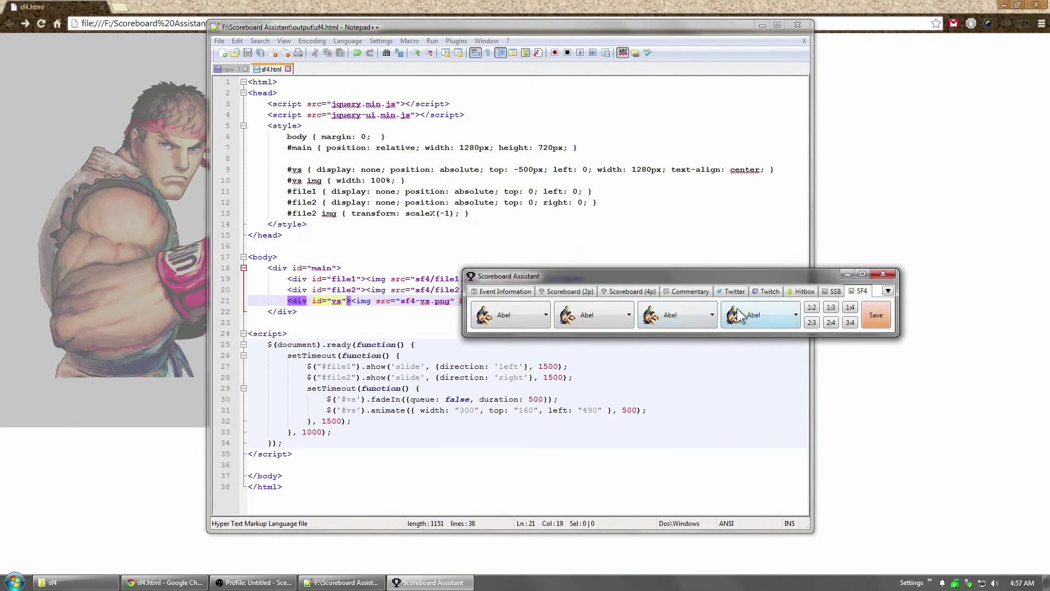
pyautogui.click(846, 273)
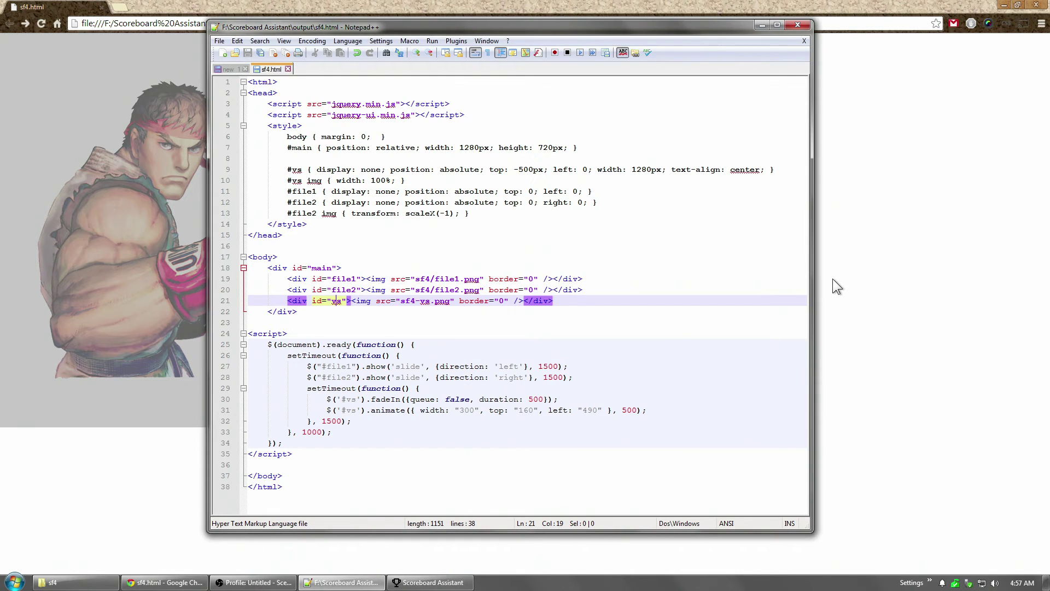
pyautogui.click(898, 280)
pyautogui.doubleClick(611, 227)
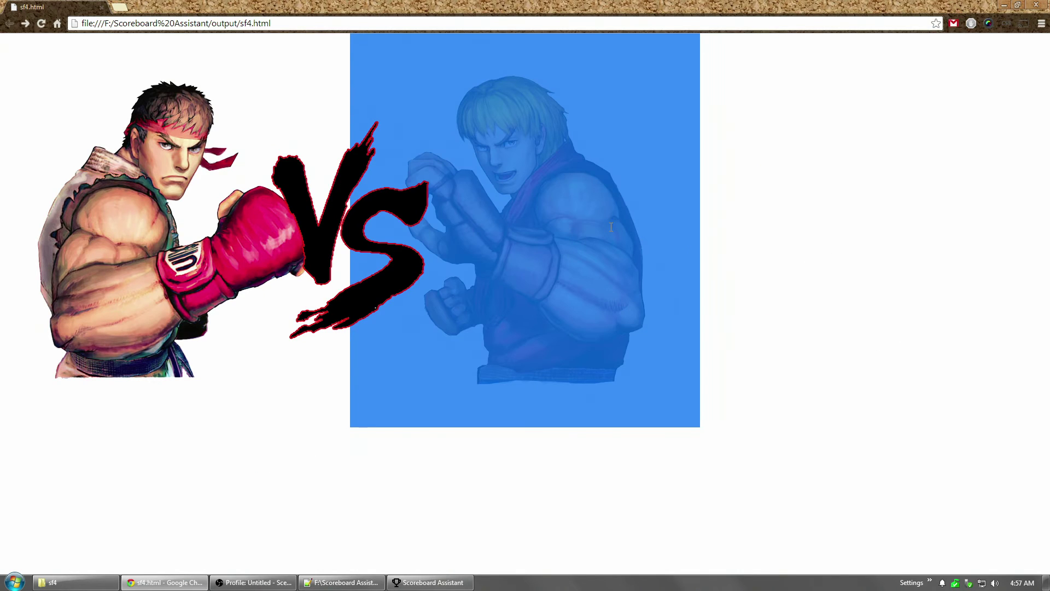
pyautogui.click(267, 539)
pyautogui.doubleClick(69, 190)
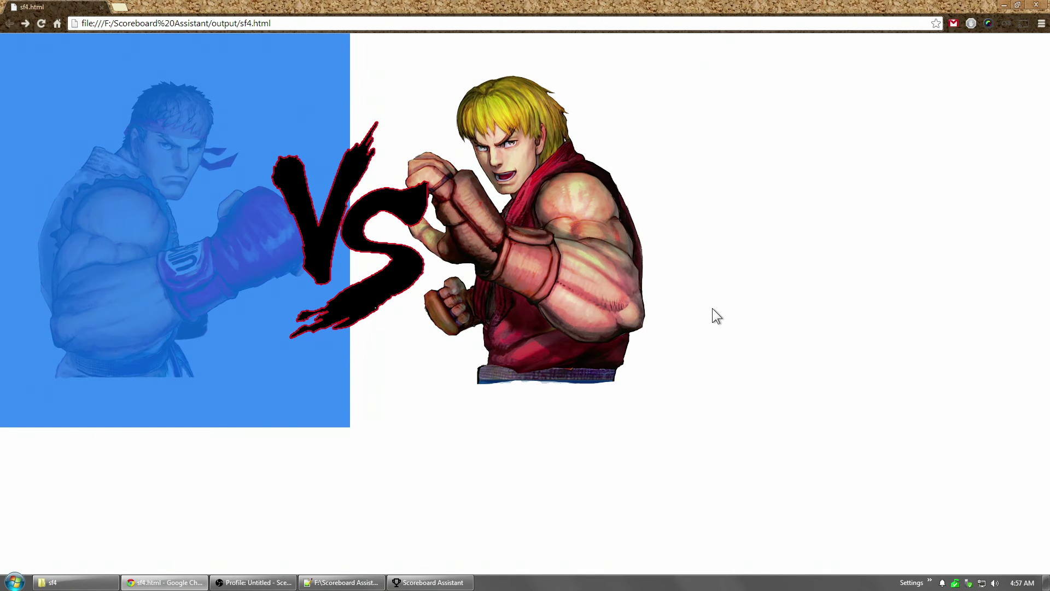
pyautogui.click(788, 320)
pyautogui.doubleClick(788, 321)
pyautogui.click(283, 225)
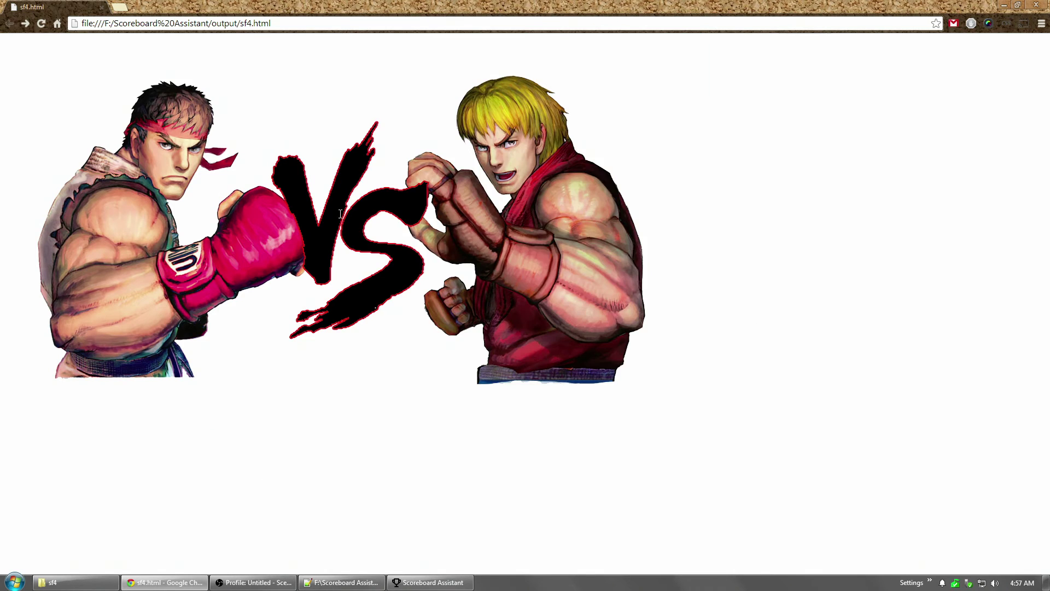
pyautogui.doubleClick(748, 394)
pyautogui.doubleClick(350, 229)
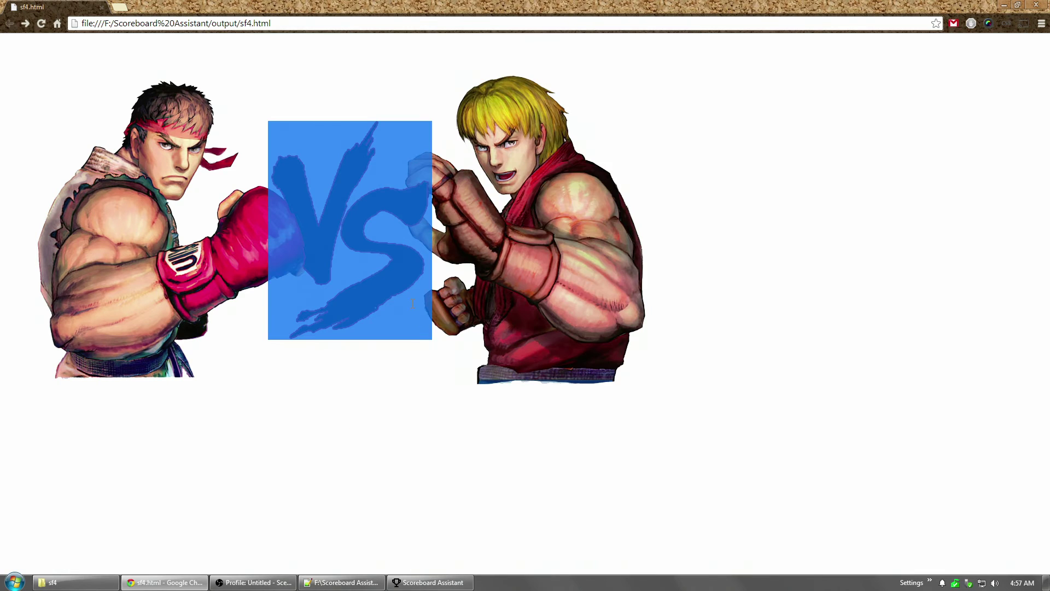
pyautogui.click(342, 582)
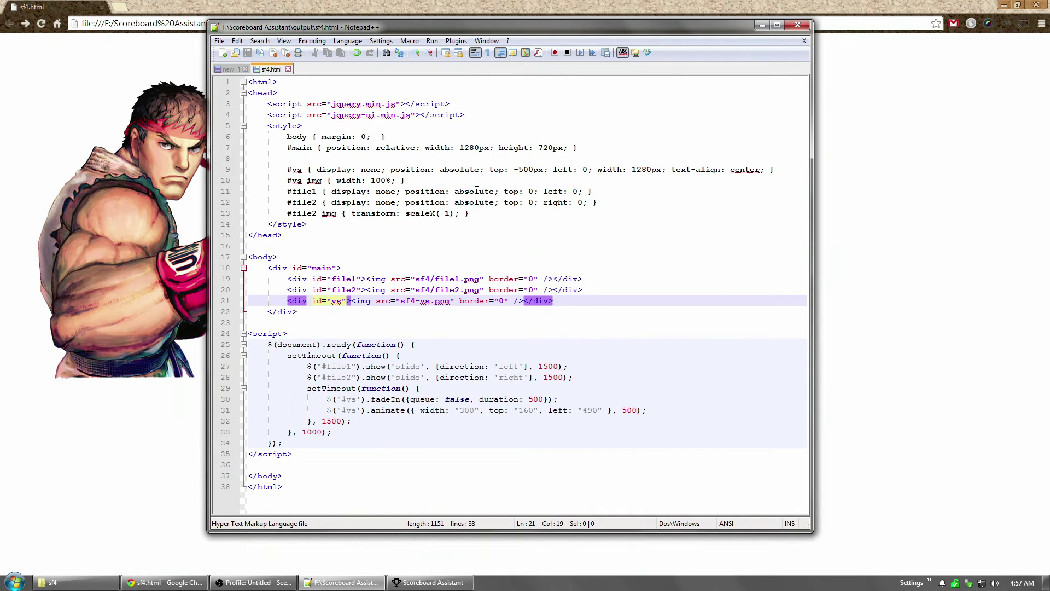
pyautogui.click(473, 114)
pyautogui.moveTo(473, 114); pyautogui.dragTo(475, 93)
pyautogui.click(476, 105)
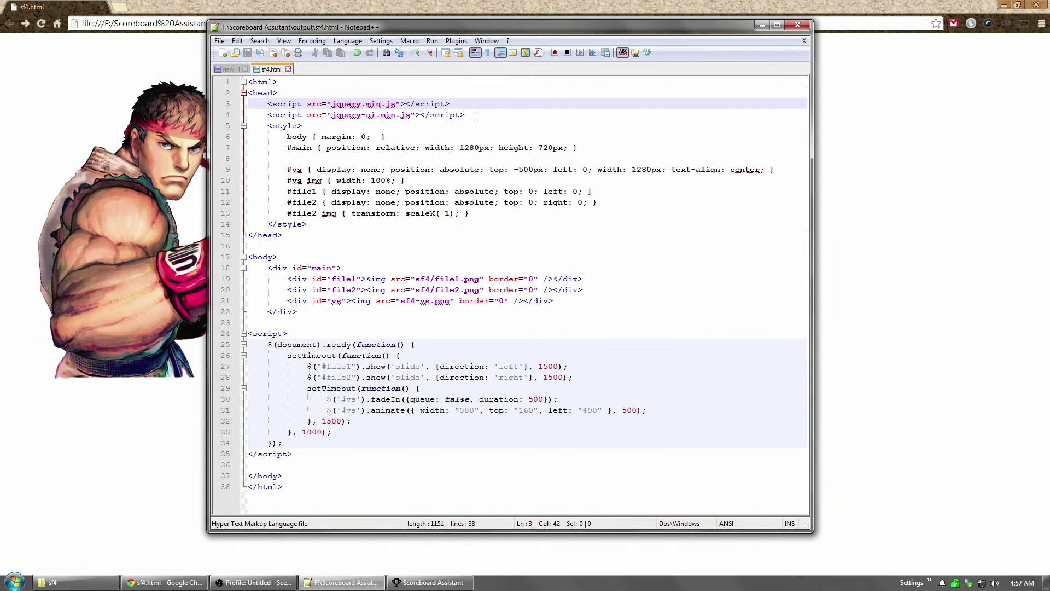
pyautogui.click(476, 116)
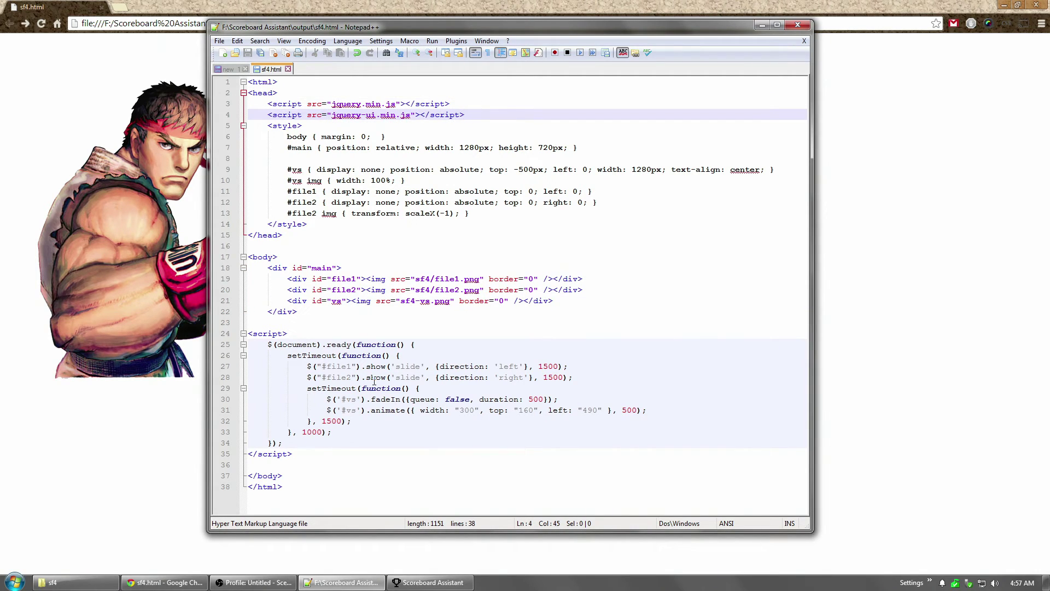
pyautogui.click(314, 346)
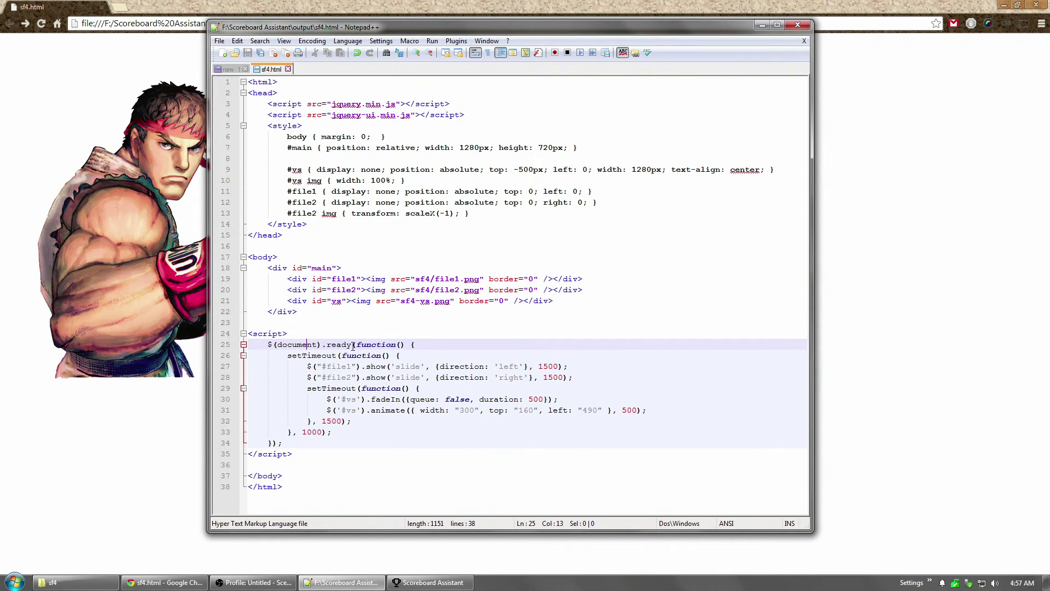
pyautogui.doubleClick(311, 355)
pyautogui.click(310, 435)
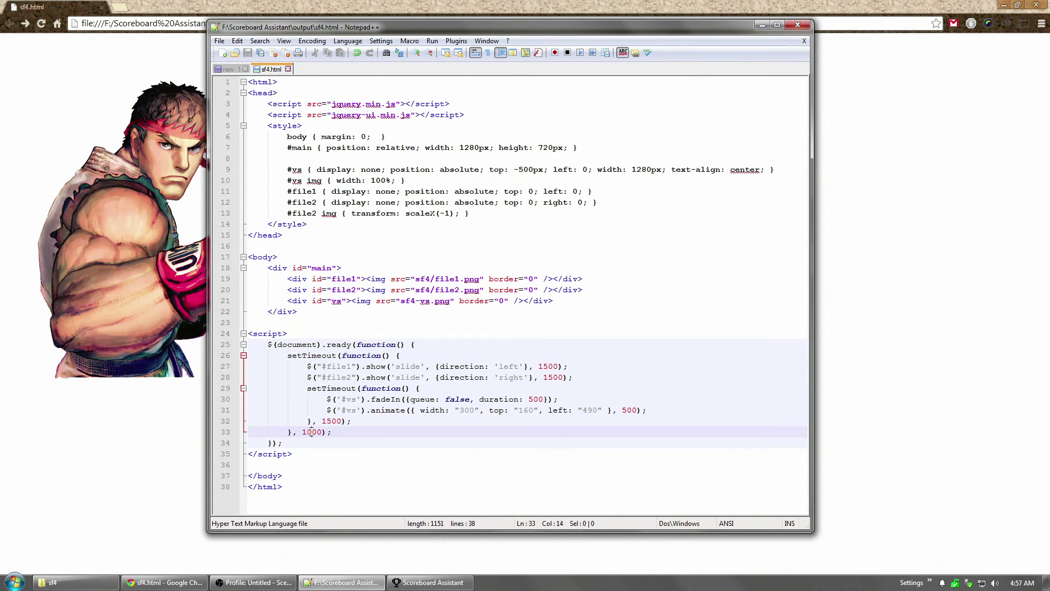
pyautogui.click(353, 366)
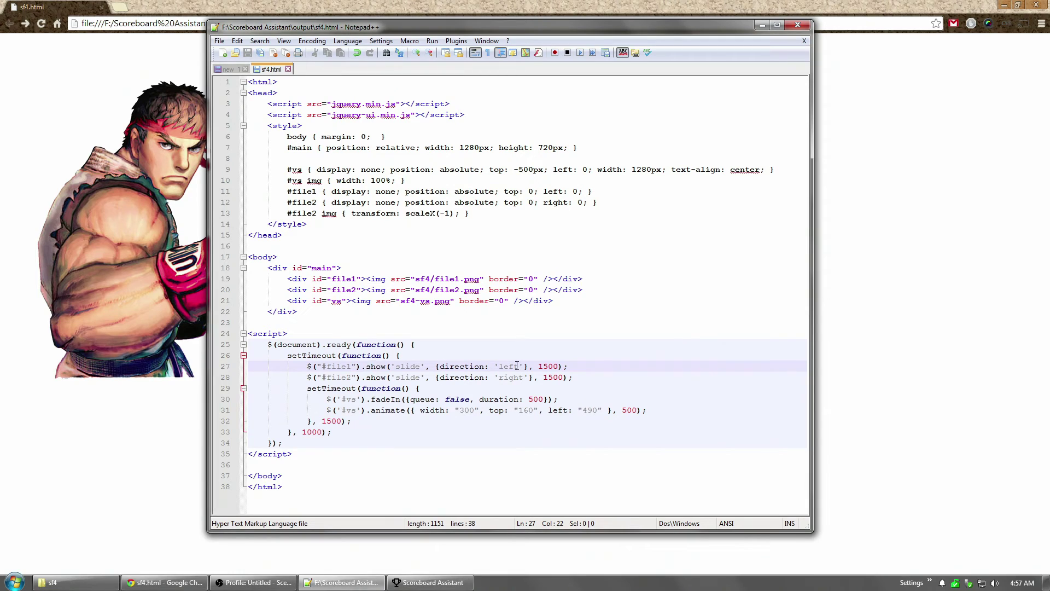
pyautogui.click(372, 377)
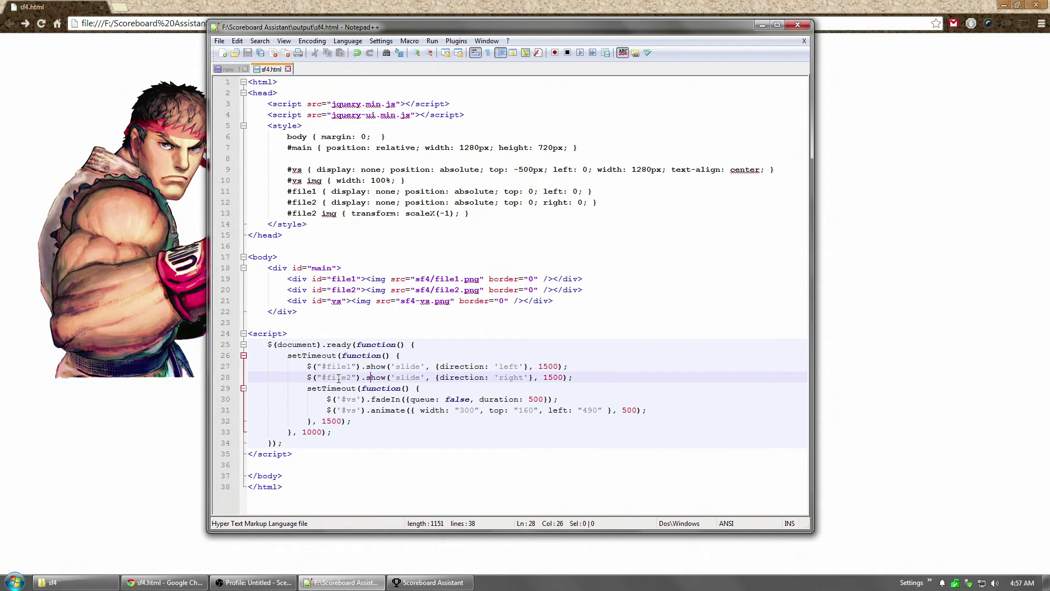
pyautogui.click(516, 377)
# Step: Bring the sf4 page up in Chrome and reload it to replay the Ryu vs Ken intro
pyautogui.click(944, 291)
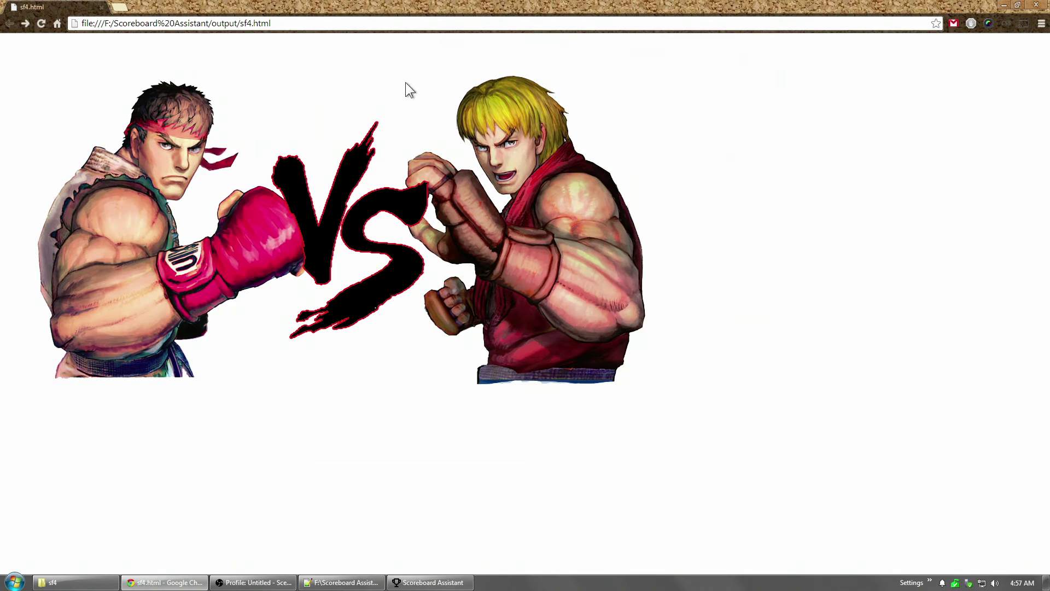
pyautogui.click(41, 24)
# Step: Switch OBS to the Street Fighter 4 scene, moving Scoreboard Assistant clear of the preview
pyautogui.click(435, 582)
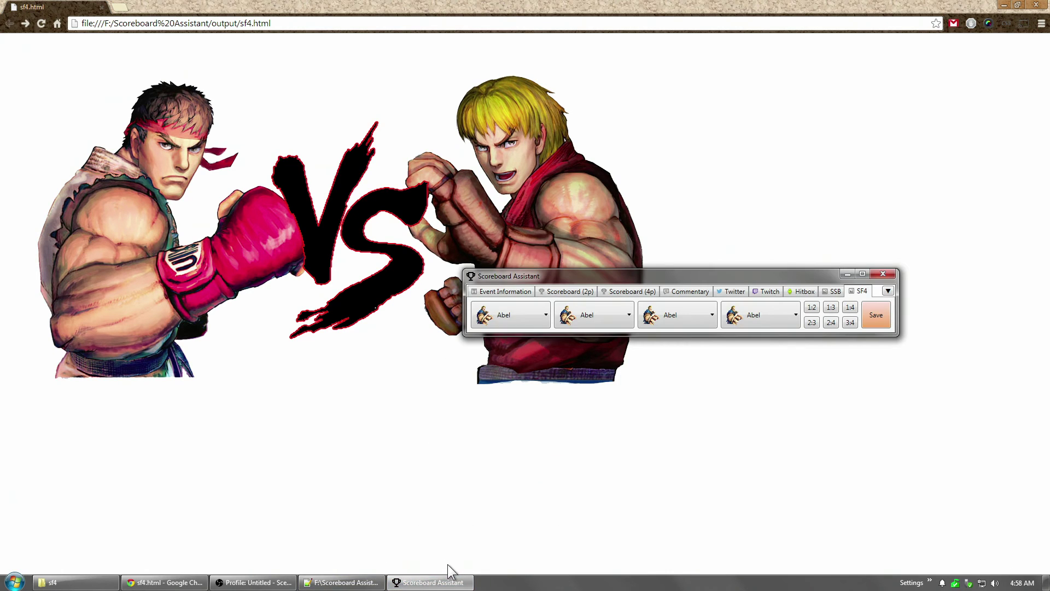
pyautogui.click(255, 582)
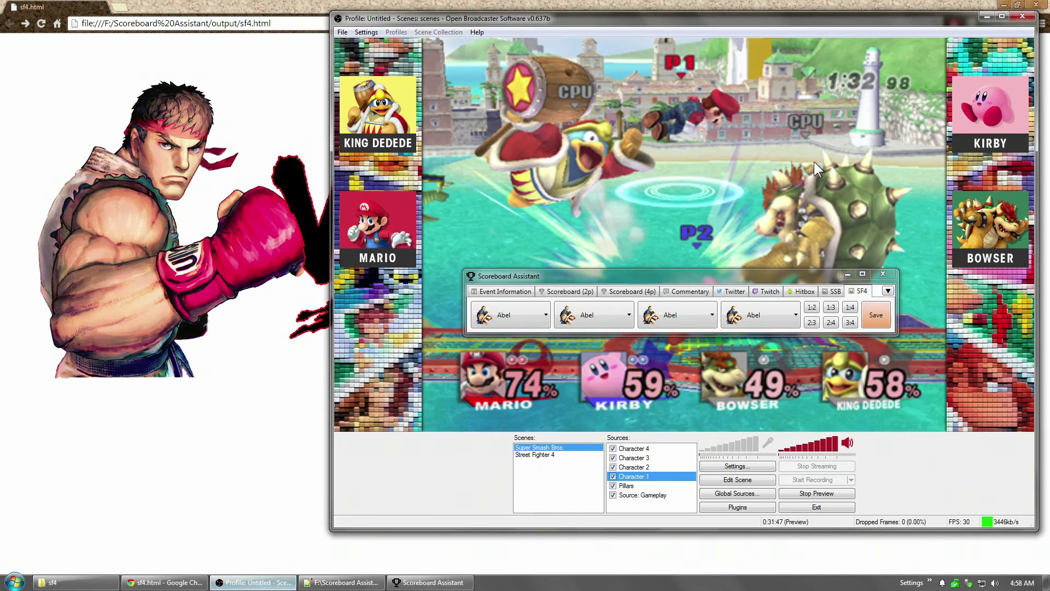
pyautogui.moveTo(672, 280); pyautogui.dragTo(266, 477)
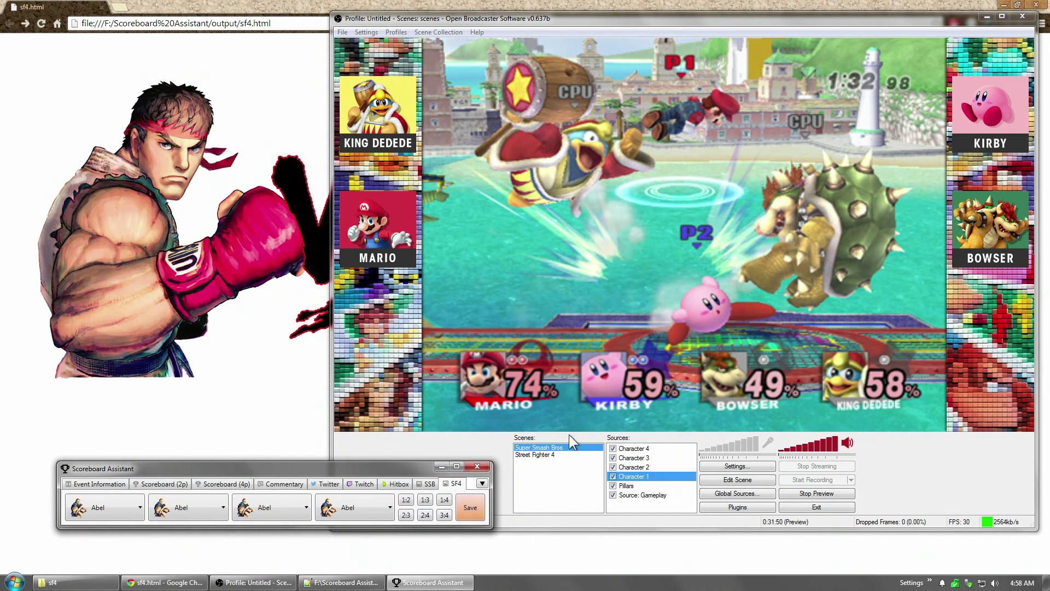
pyautogui.click(546, 456)
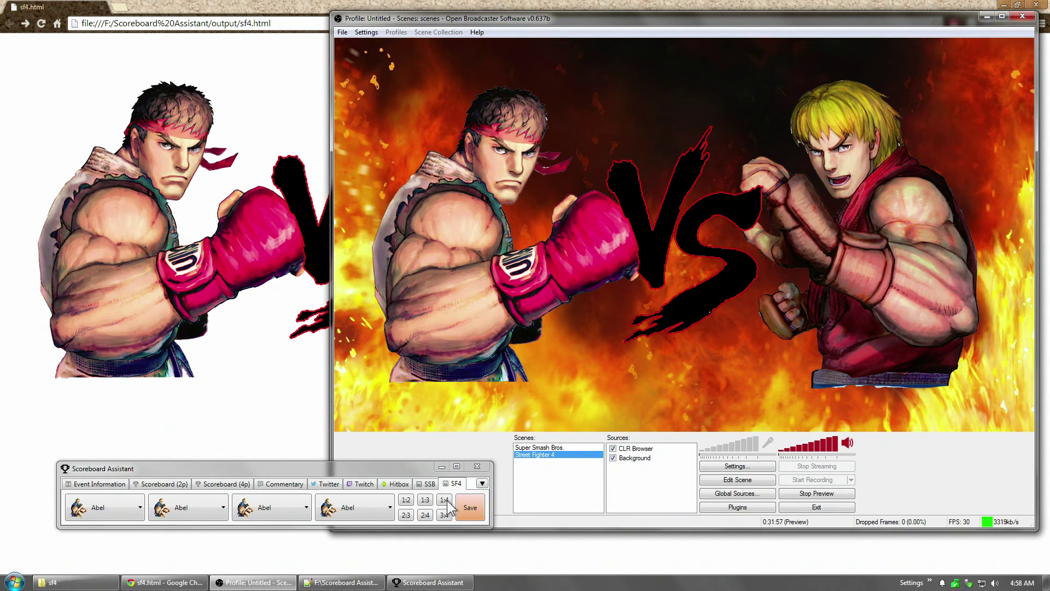
# Step: Set the first SF4 fighter to Chun, then bring sf4.html back up in Notepad++
pyautogui.click(124, 511)
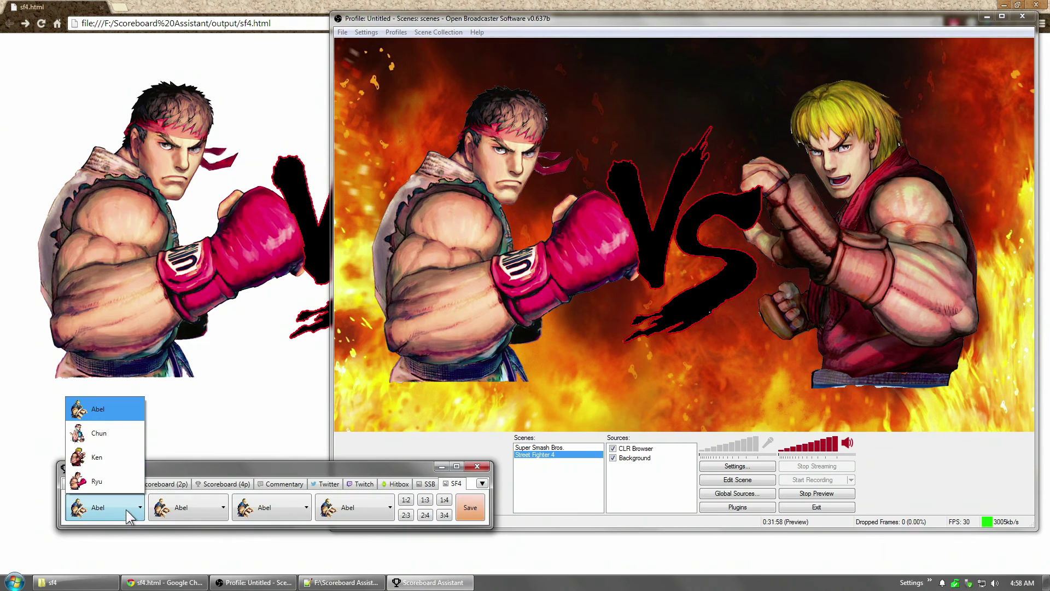
pyautogui.click(122, 432)
pyautogui.click(197, 507)
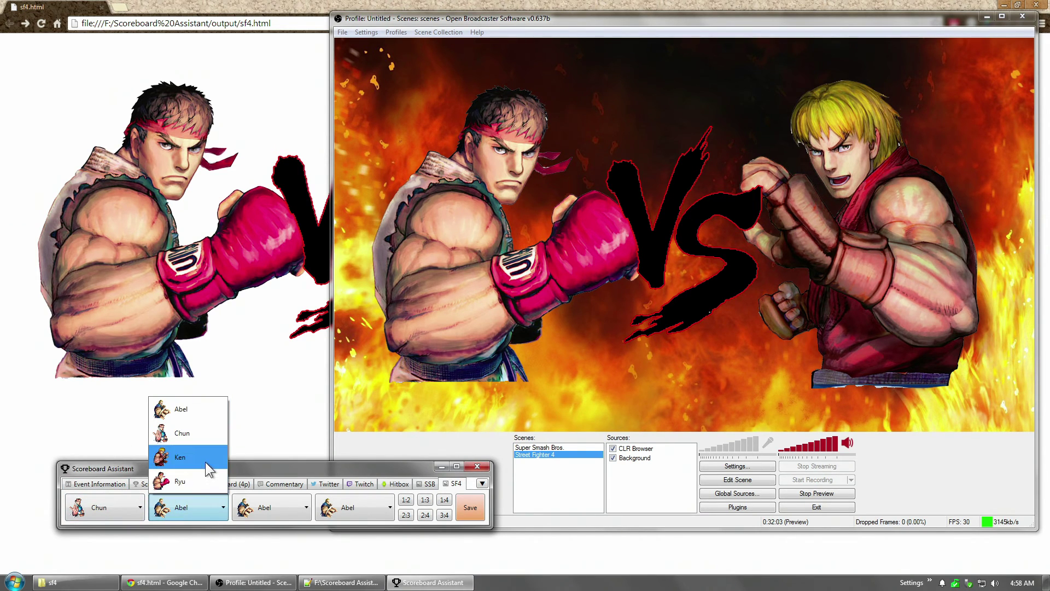
pyautogui.click(342, 582)
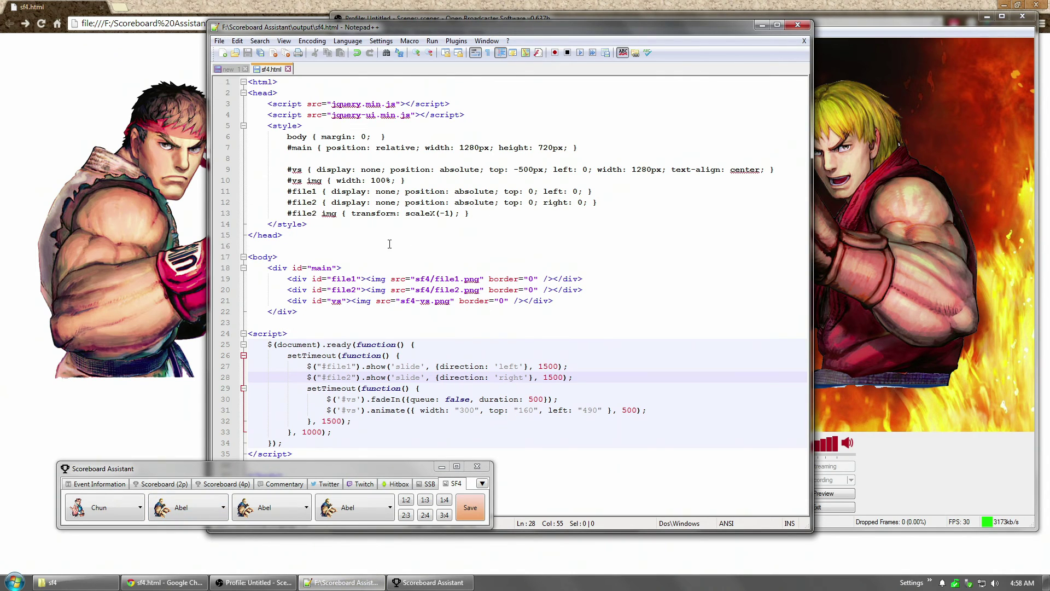
pyautogui.moveTo(327, 377); pyautogui.dragTo(482, 378)
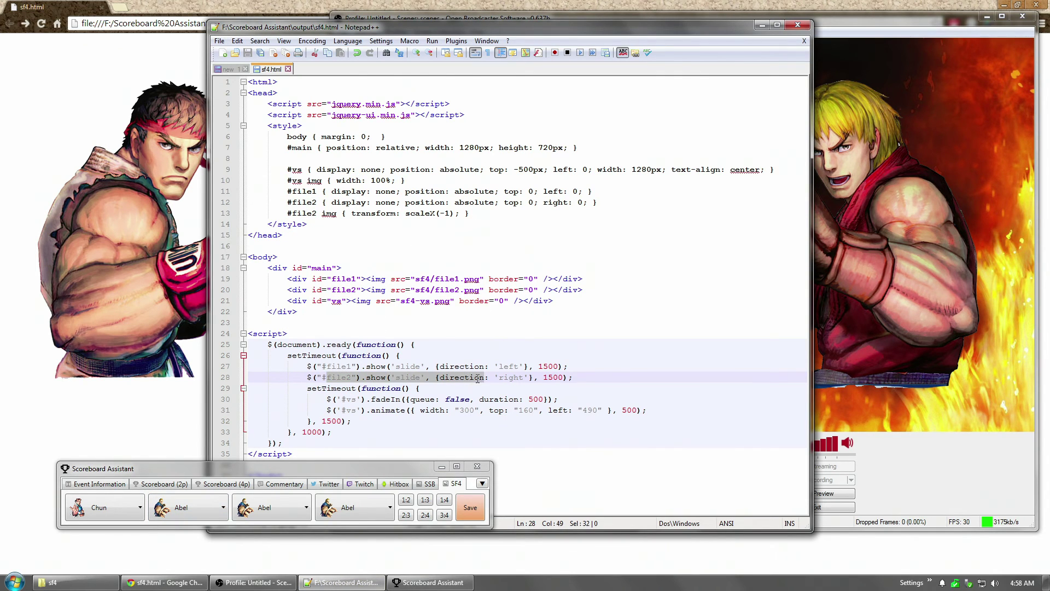
pyautogui.click(350, 213)
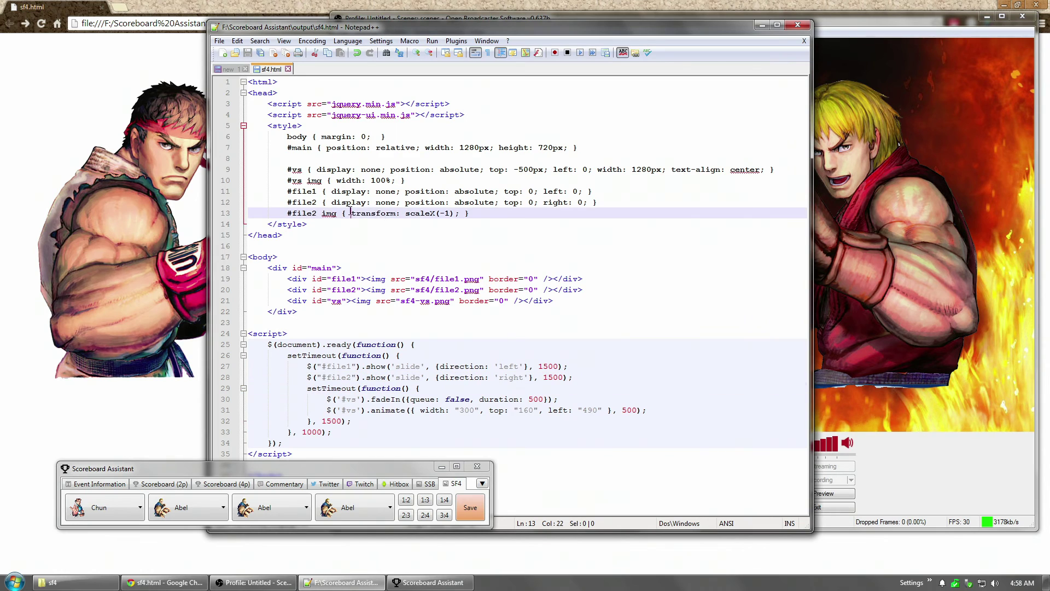
pyautogui.moveTo(350, 212); pyautogui.dragTo(460, 214)
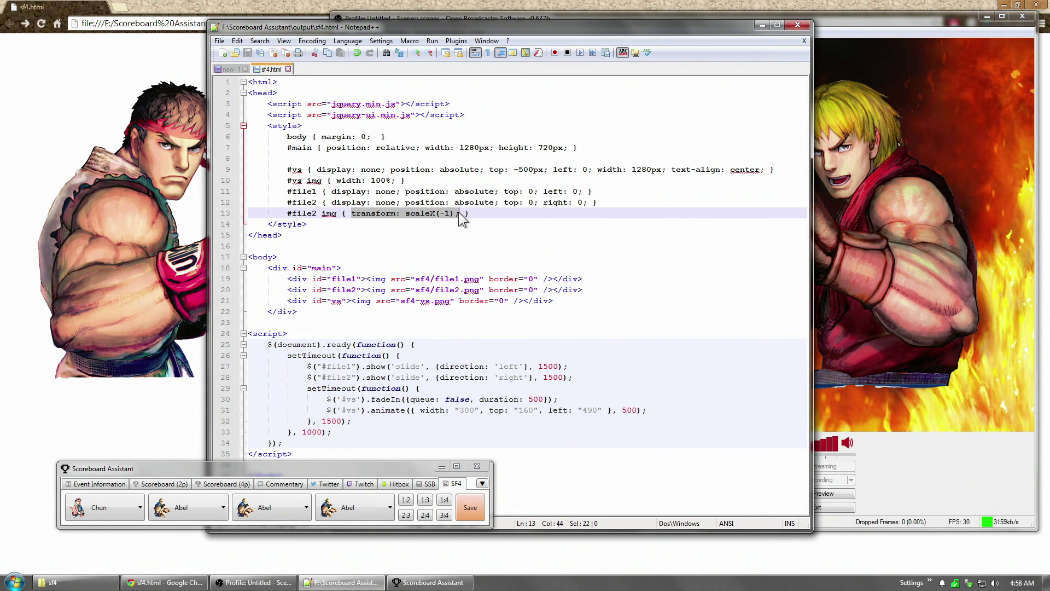
# Step: Keep Abel as second fighter, save Chun versus Abel, and toggle CLR Browser off and on to replay
pyautogui.click(860, 251)
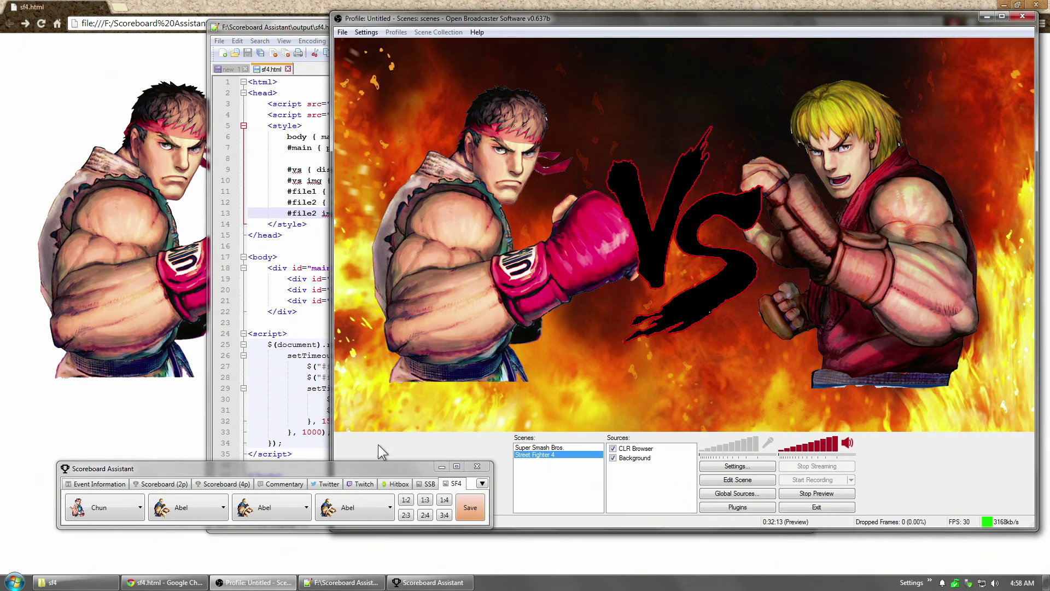
pyautogui.click(206, 507)
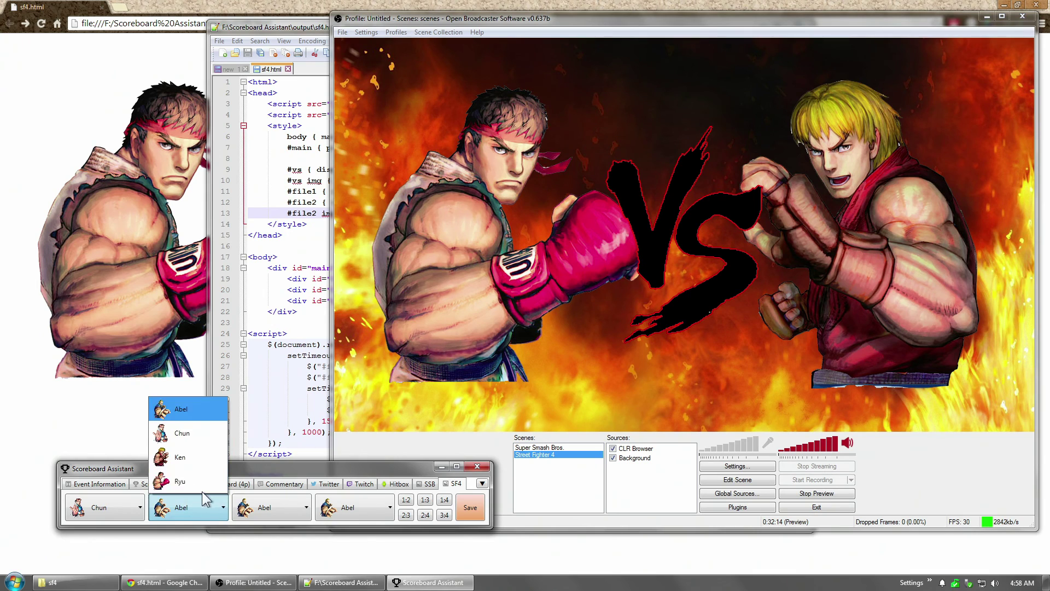
pyautogui.click(185, 405)
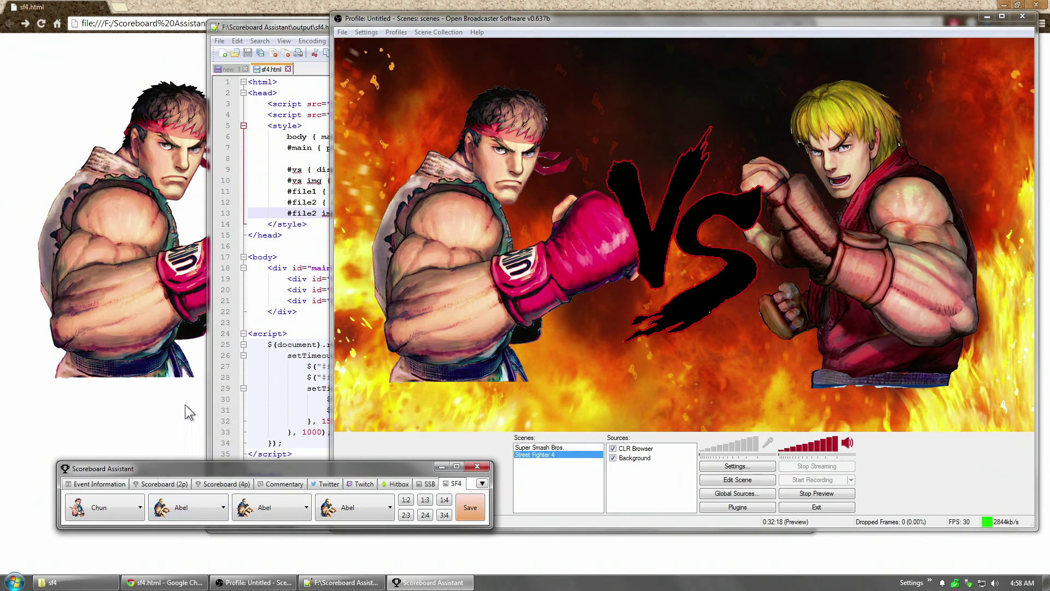
pyautogui.click(470, 507)
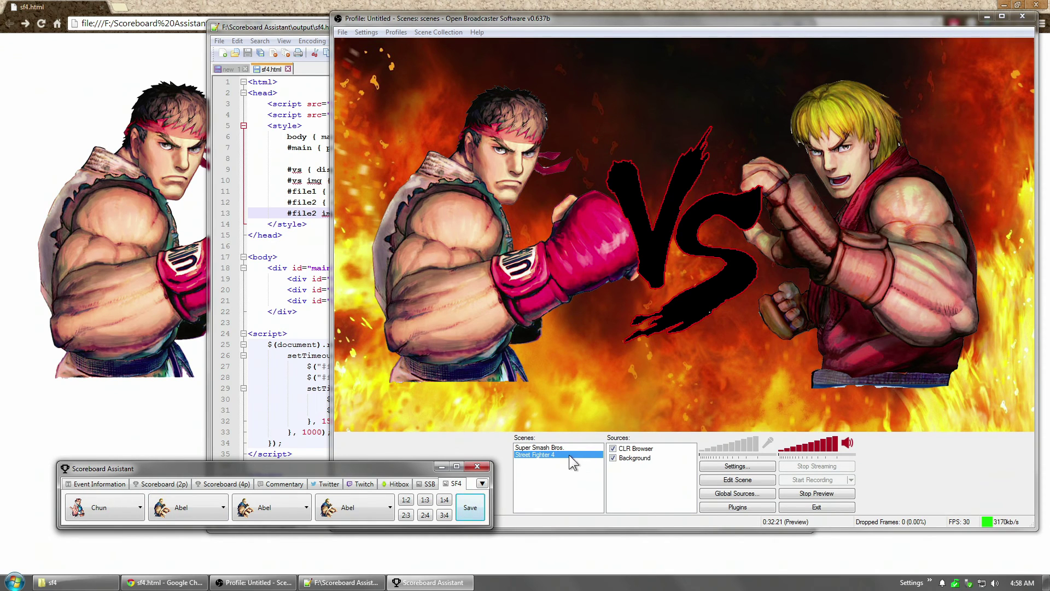
pyautogui.click(614, 448)
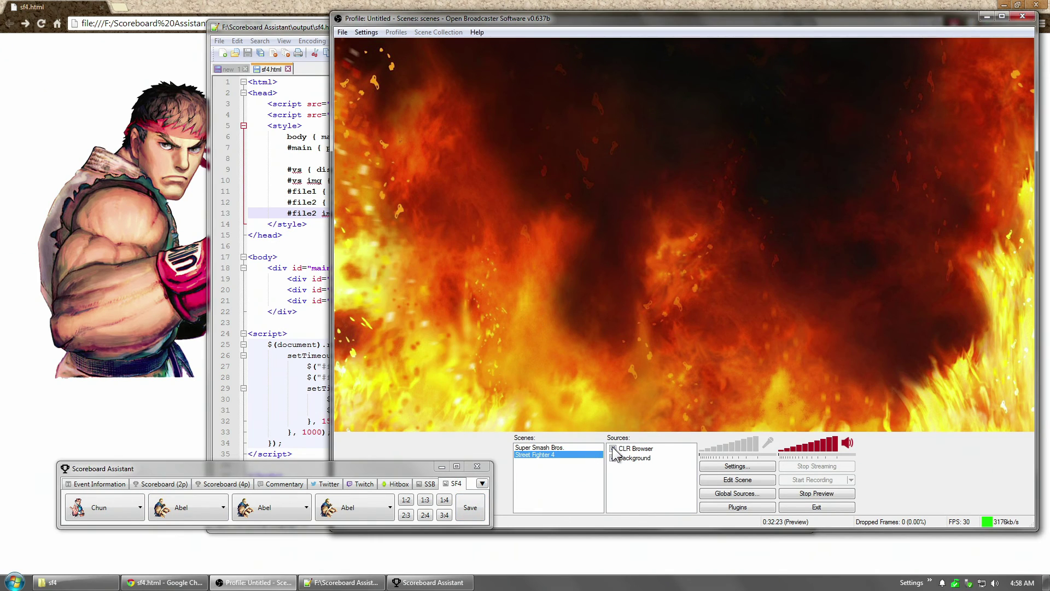
pyautogui.click(613, 449)
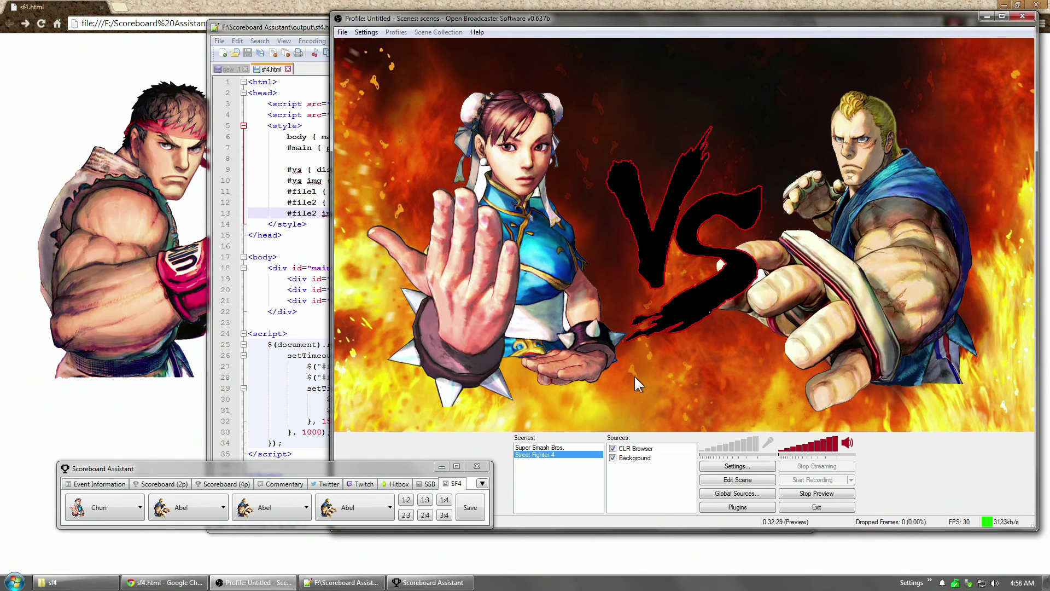
# Step: Reload the sf4 page in Chrome so it shows Chun-Li versus Abel, then select and deselect the page
pyautogui.click(156, 259)
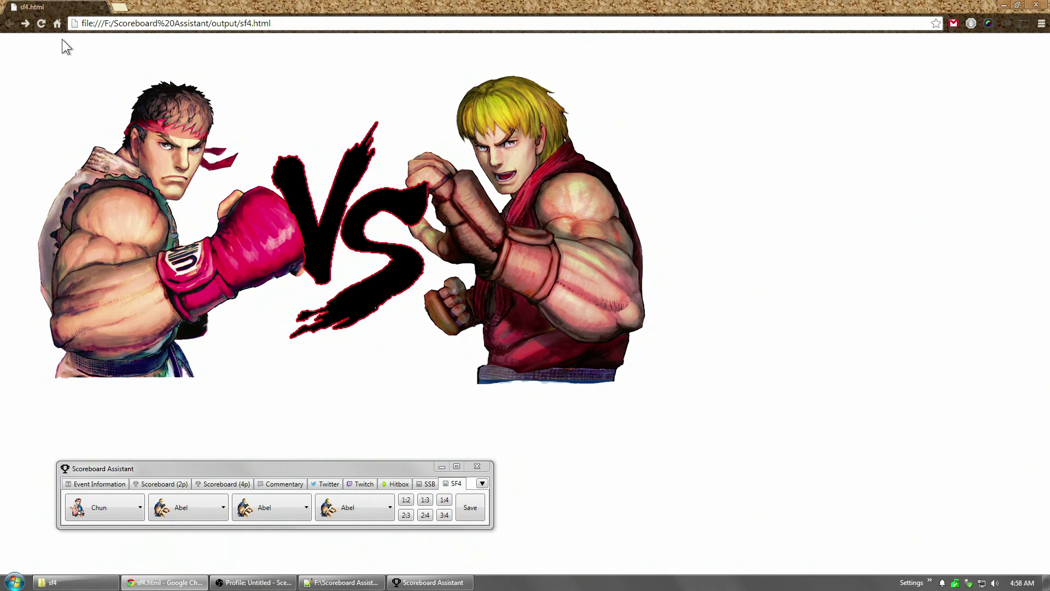
pyautogui.click(46, 27)
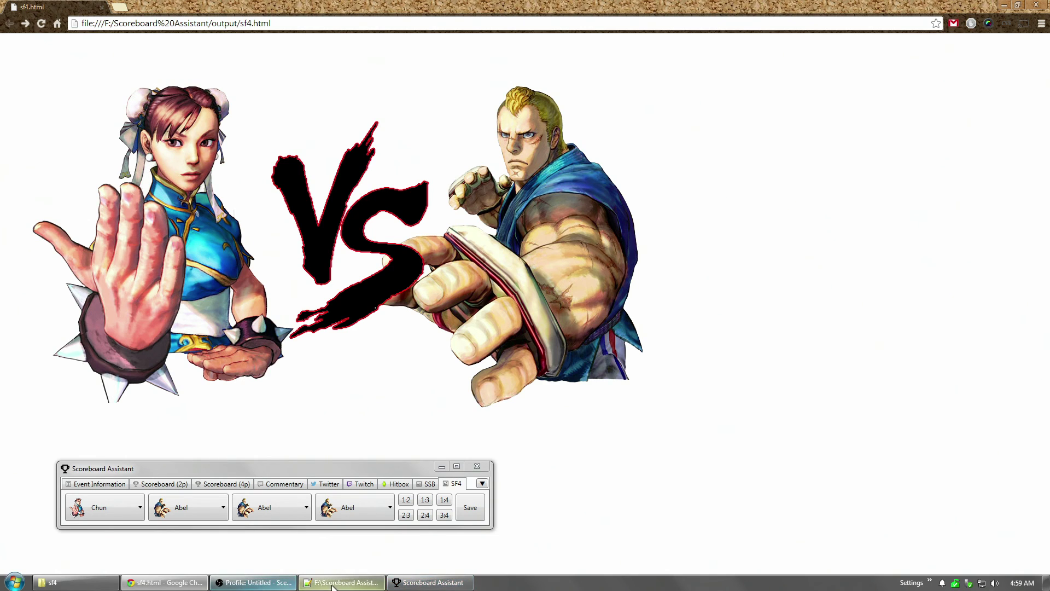
pyautogui.moveTo(333, 586)
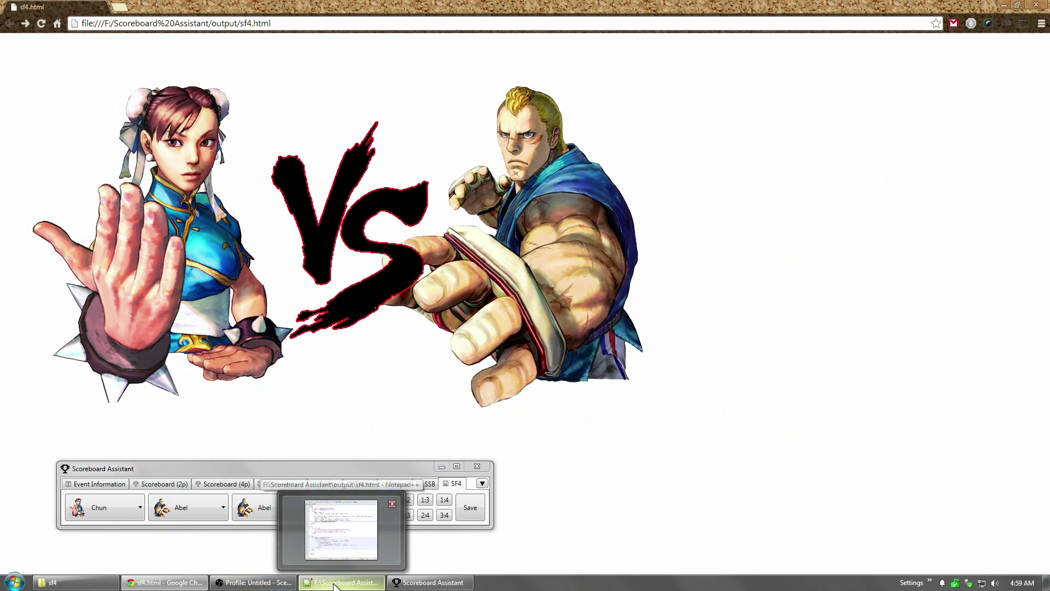
pyautogui.moveTo(795, 234); pyautogui.dragTo(160, 219)
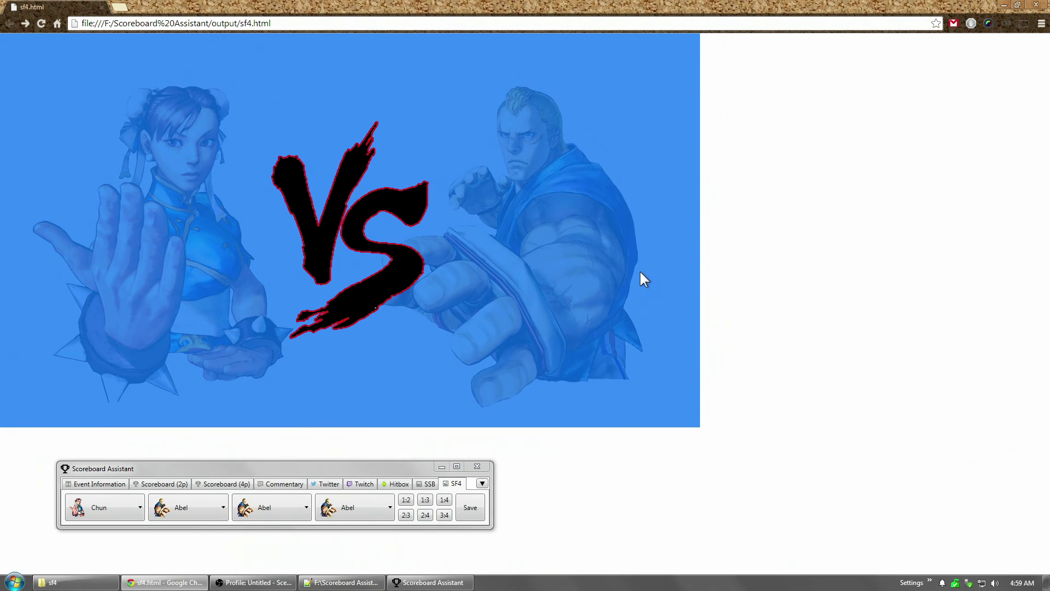
pyautogui.click(746, 256)
# Step: Return to OBS and select the CLR Browser source in the Street Fighter 4 scene
pyautogui.click(365, 582)
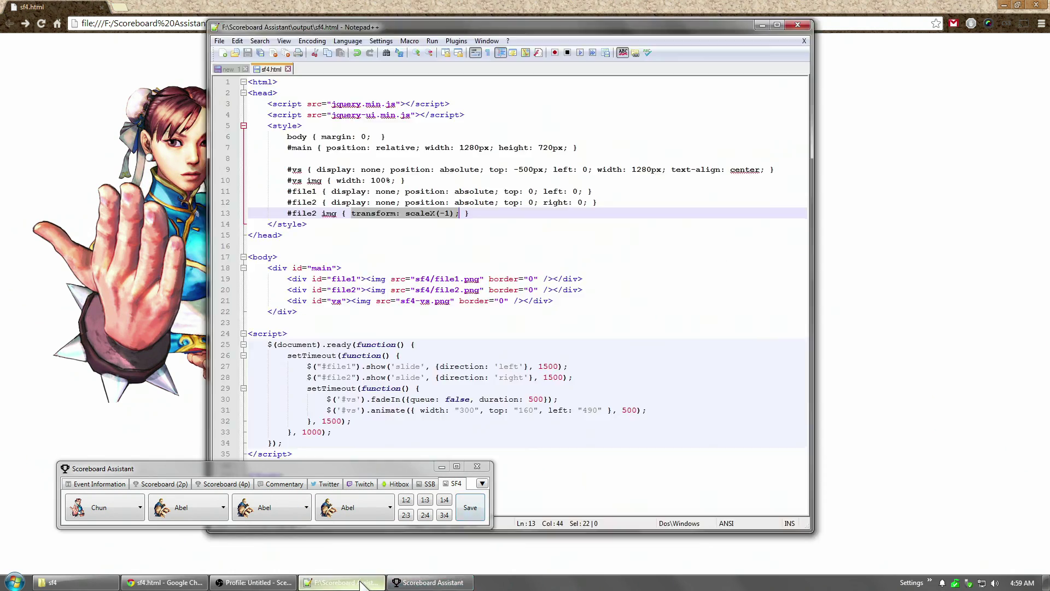
pyautogui.click(367, 583)
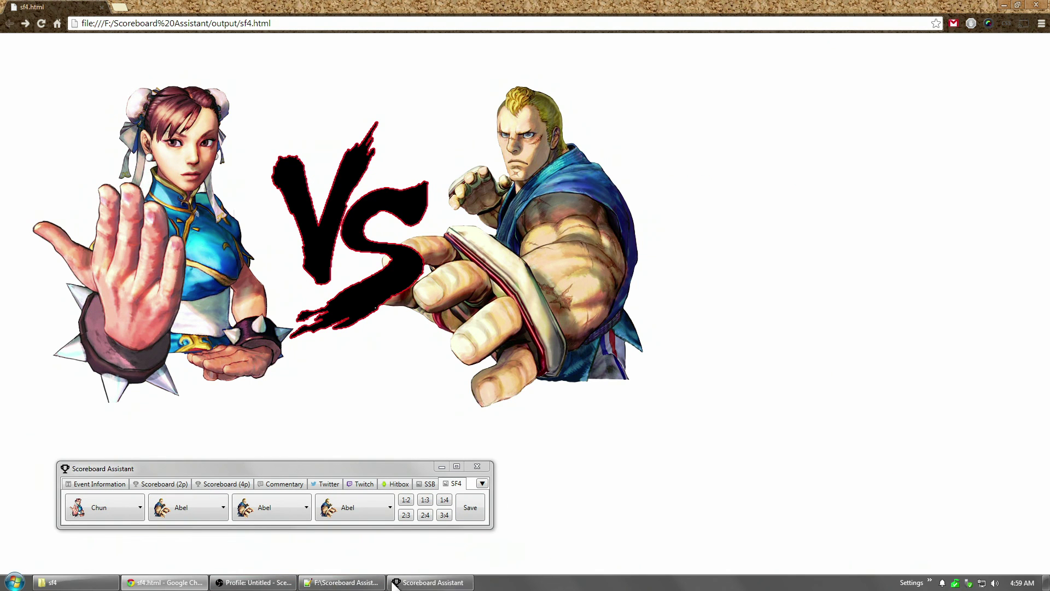
pyautogui.click(254, 582)
pyautogui.click(645, 447)
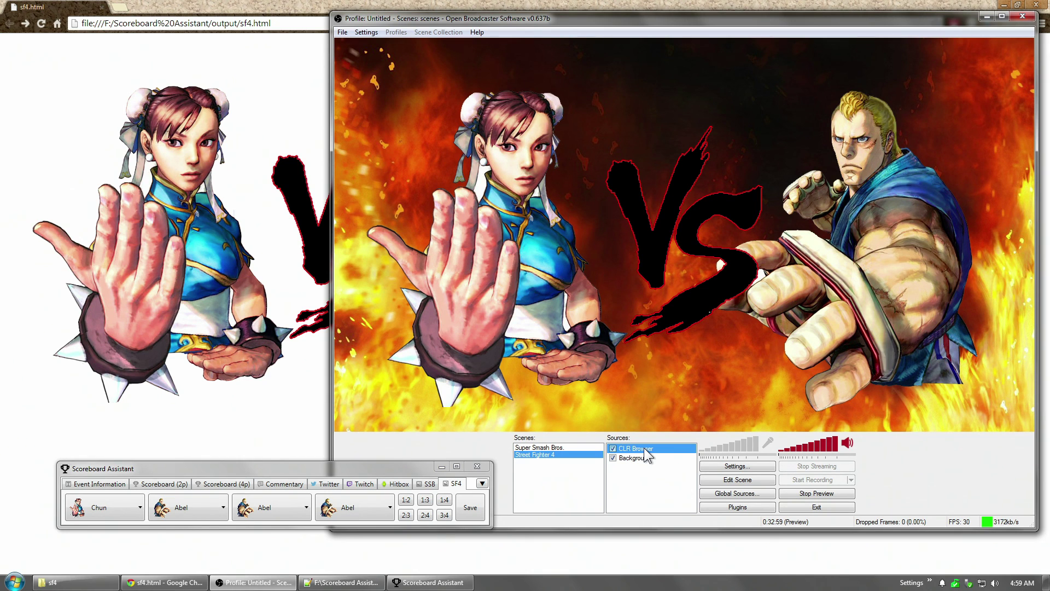
# Step: Reconfirm the CLR Browser source's output\sf4.html settings at 1280×720 to replay the intro
pyautogui.doubleClick(645, 448)
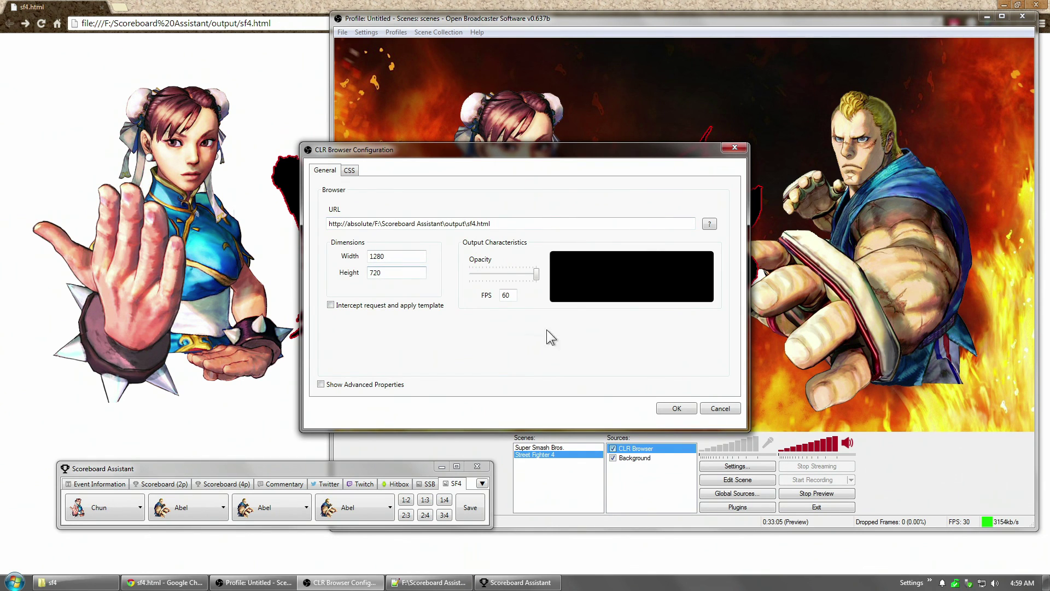
pyautogui.click(668, 408)
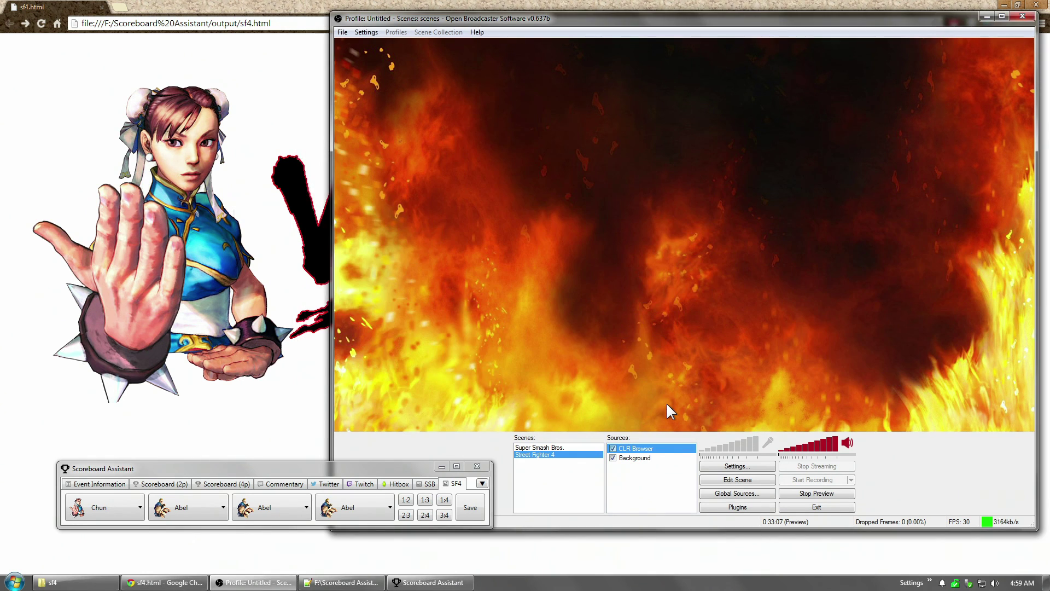